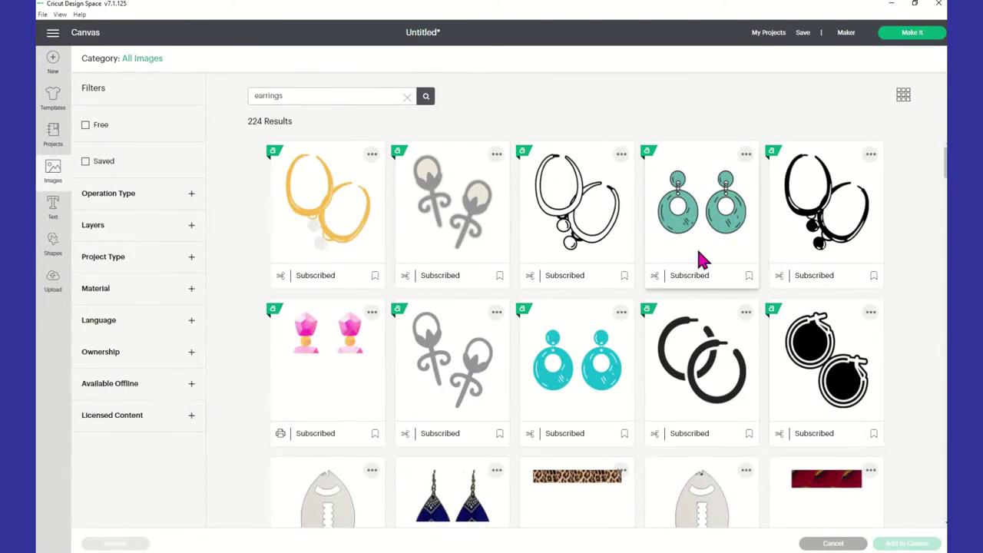
- Browse the earrings search results and select the plain brown teardrop earrings image
scroll(675, 266, "down", 3)
scroll(672, 270, "down", 4)
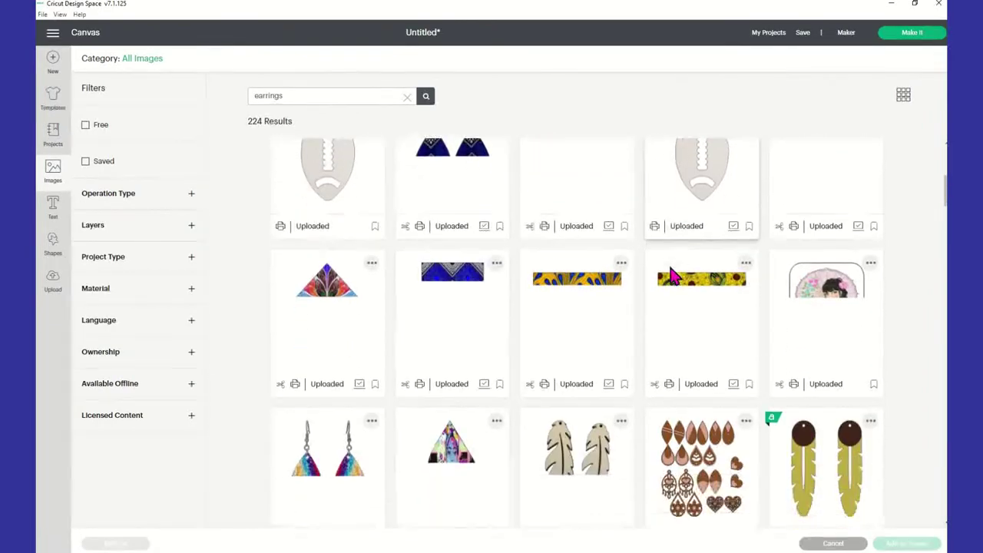
scroll(672, 275, "down", 6)
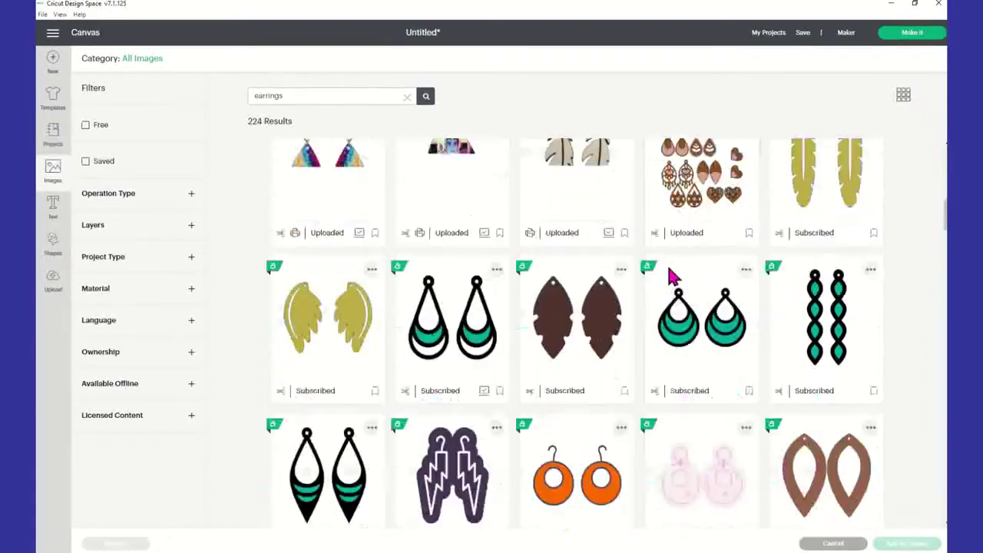
scroll(668, 278, "down", 7)
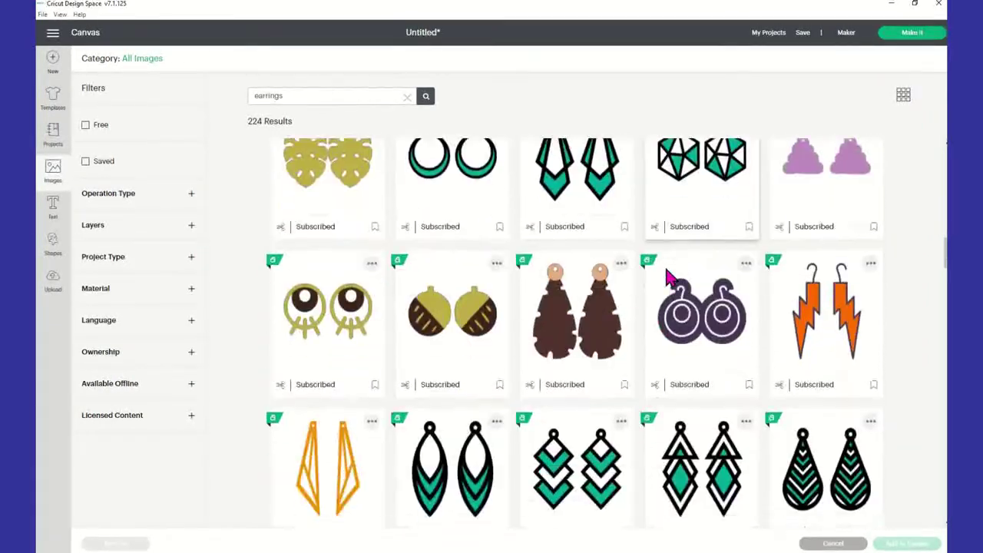
scroll(668, 278, "down", 3)
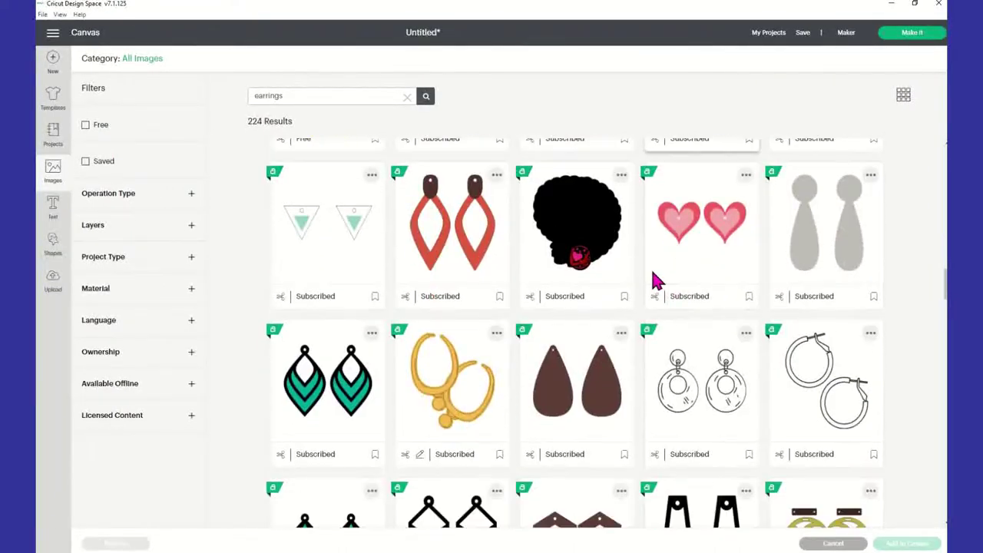
left_click(605, 388)
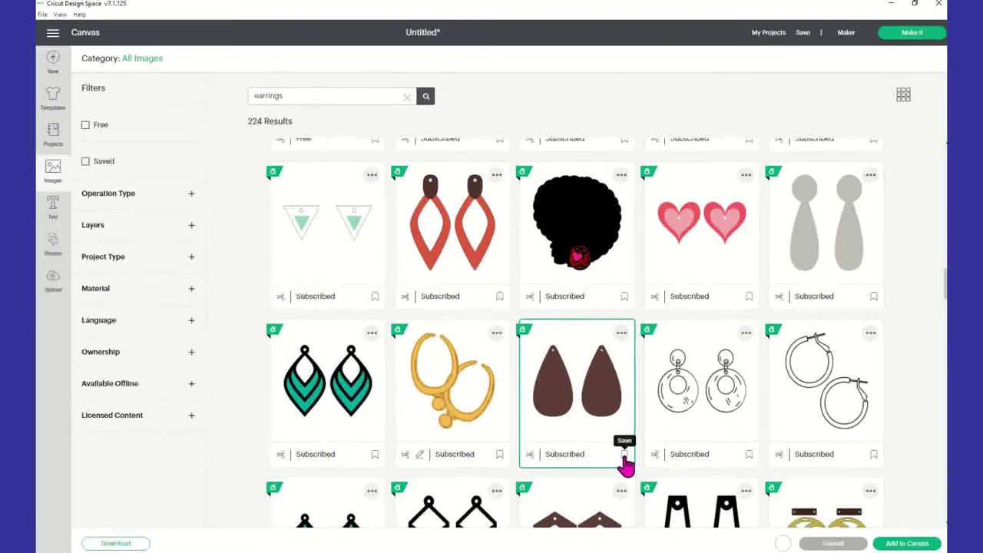
- Check the image name and number of the teardrop earrings and bookmark the image as saved
left_click(621, 336)
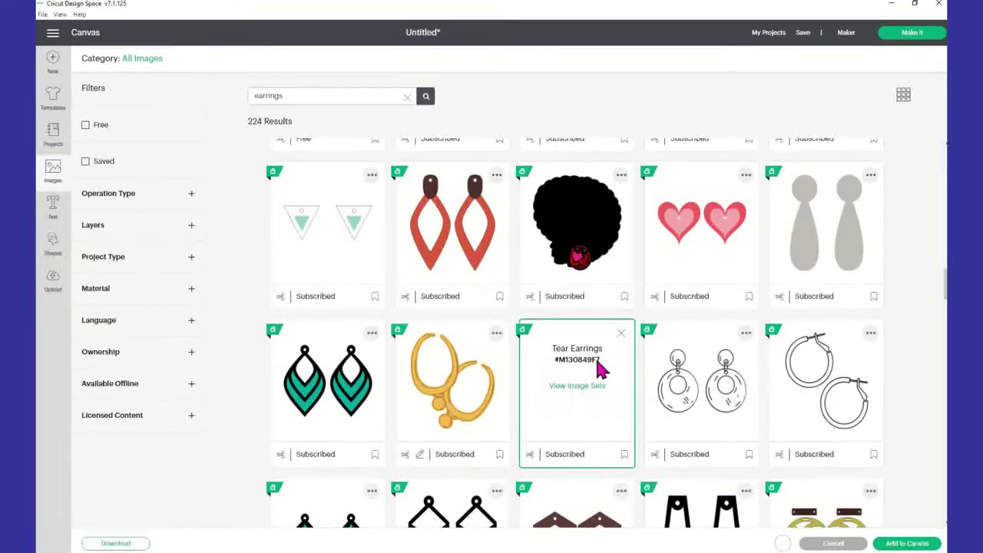
left_click(623, 454)
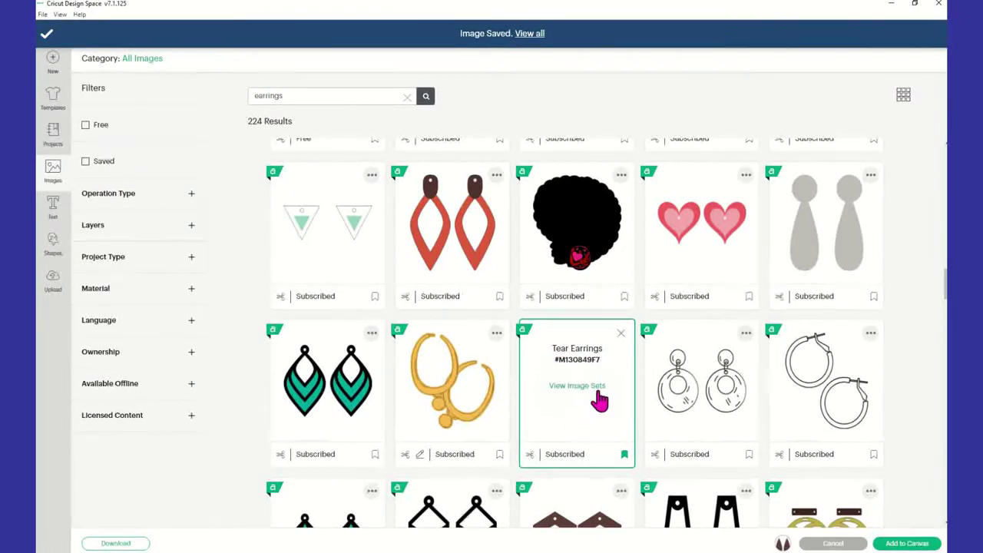
left_click(620, 338)
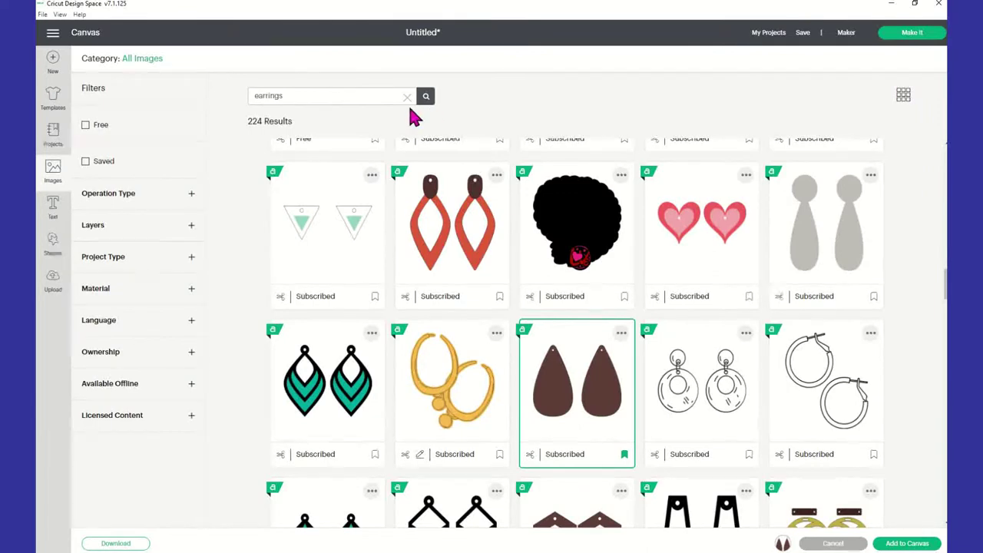
- Clear the earrings search, browse all images and view the details of the Love Is All You Need design
left_click(407, 99)
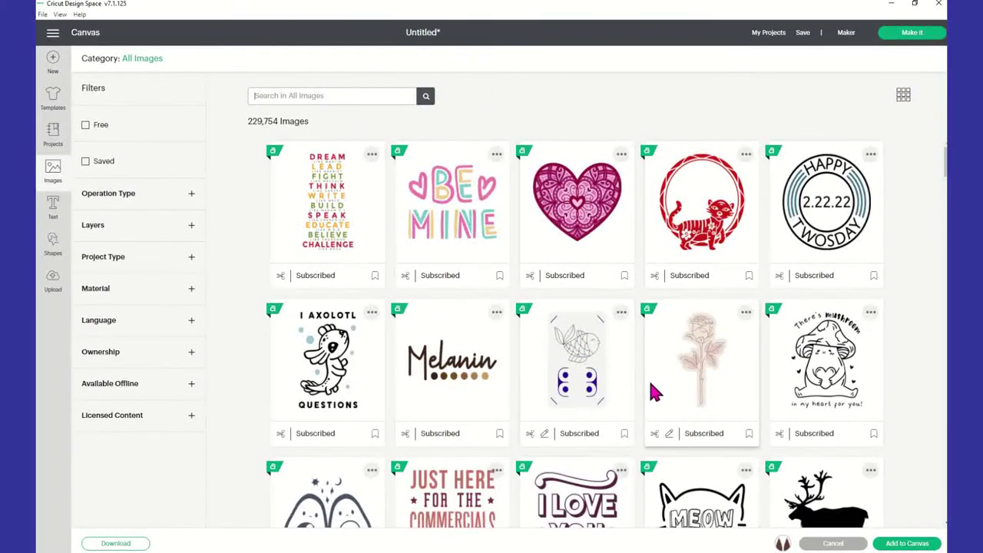
scroll(649, 372, "down", 2)
scroll(661, 332, "down", 5)
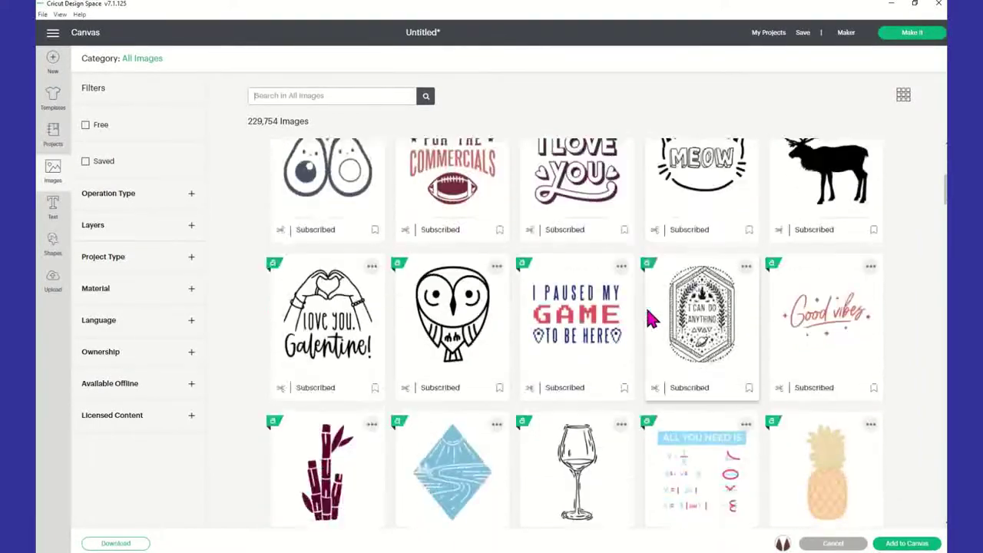
scroll(647, 319, "down", 4)
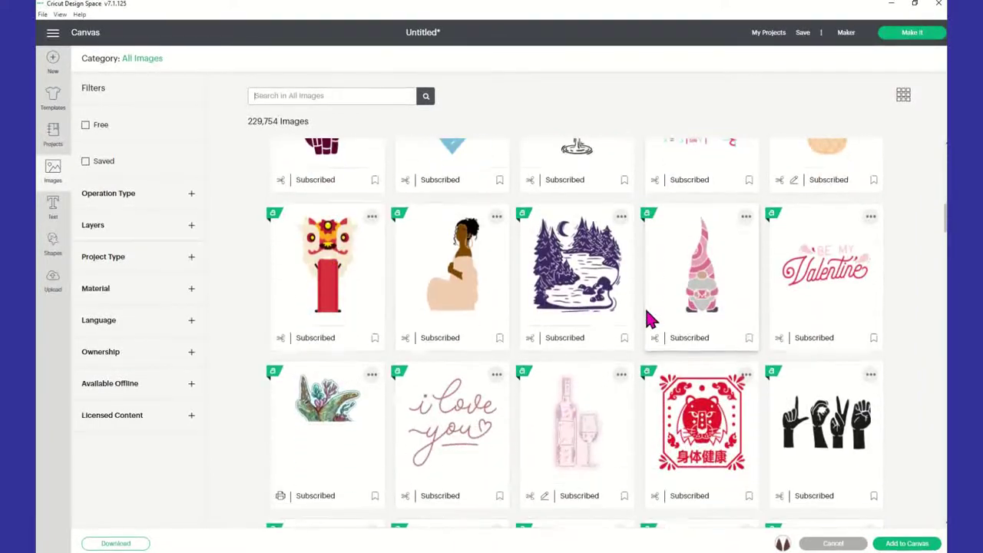
scroll(647, 315, "down", 5)
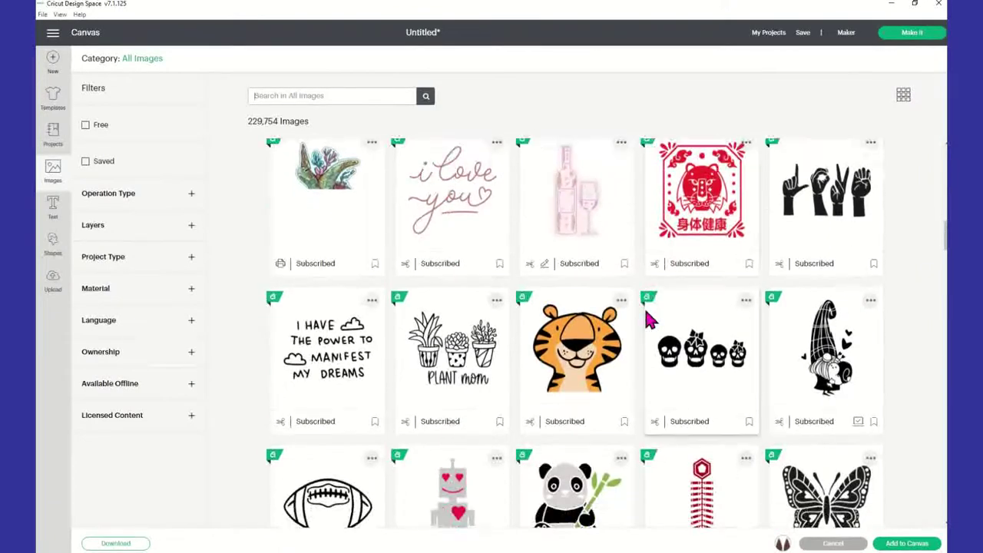
scroll(648, 319, "down", 2)
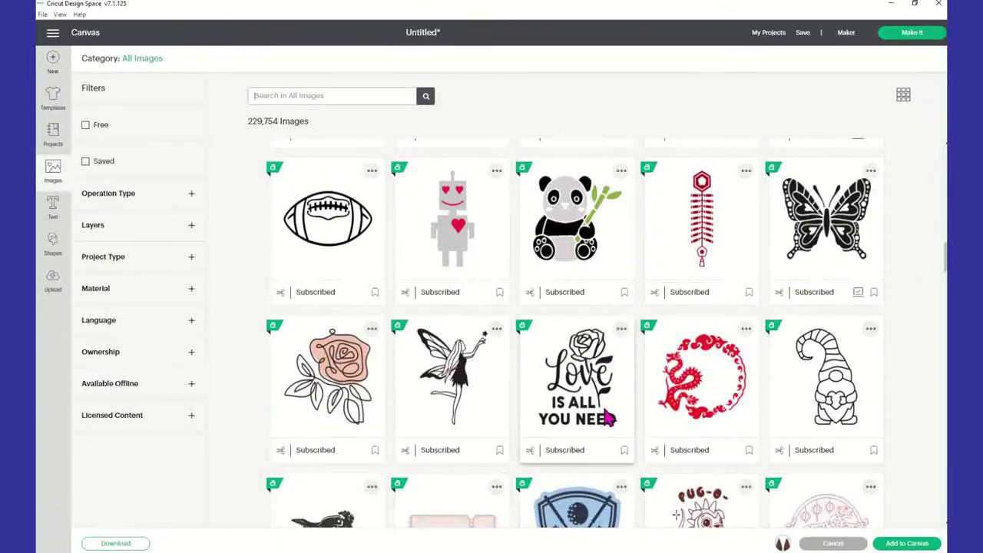
left_click(621, 332)
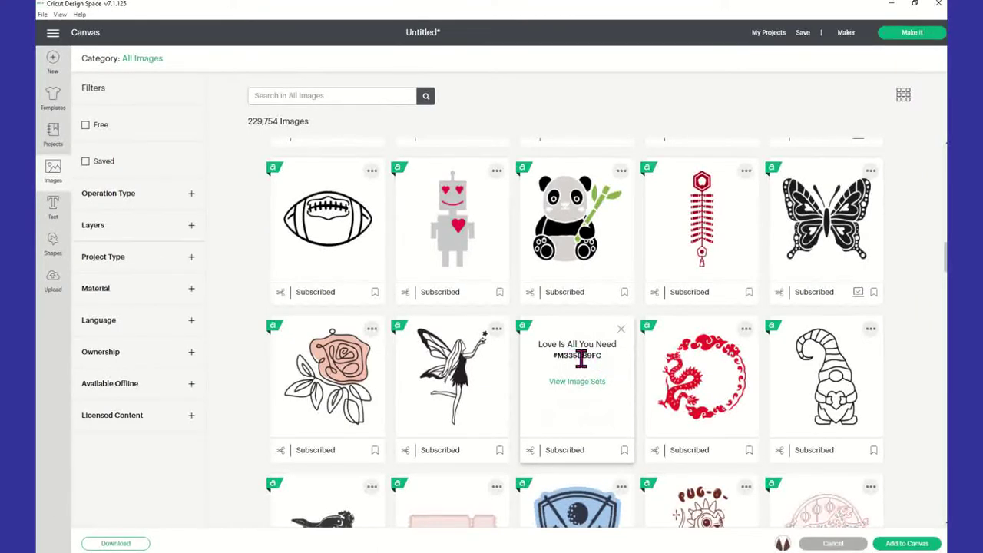
left_click(620, 331)
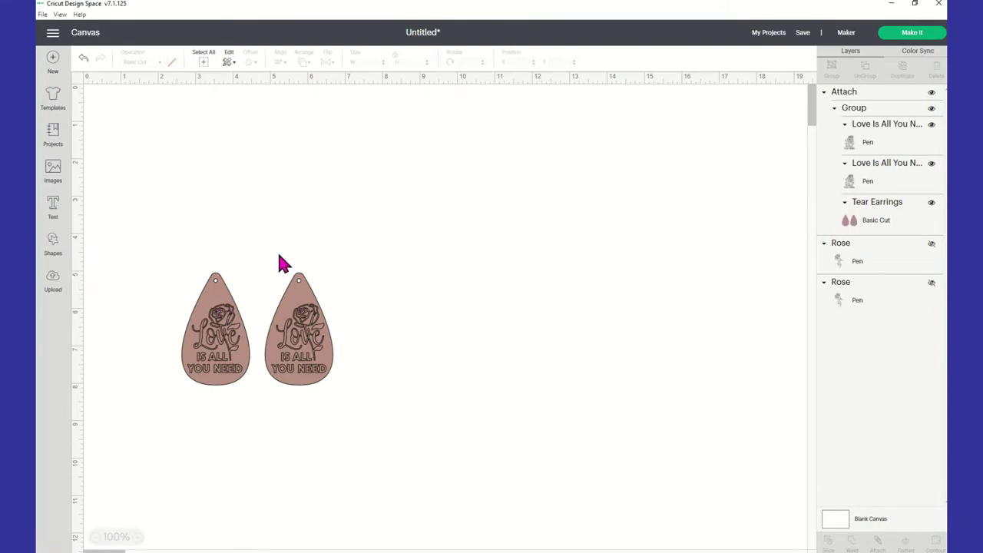
- Detach and ungroup the earring design so the teardrops and both Love Is All You Need drawings are separate layers
left_click_drag(177, 248, 425, 431)
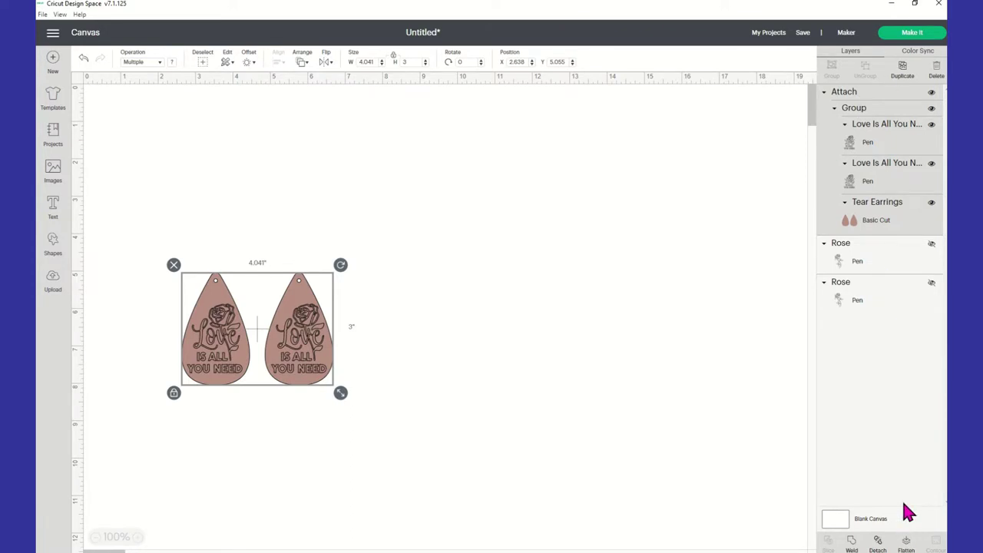
left_click(878, 545)
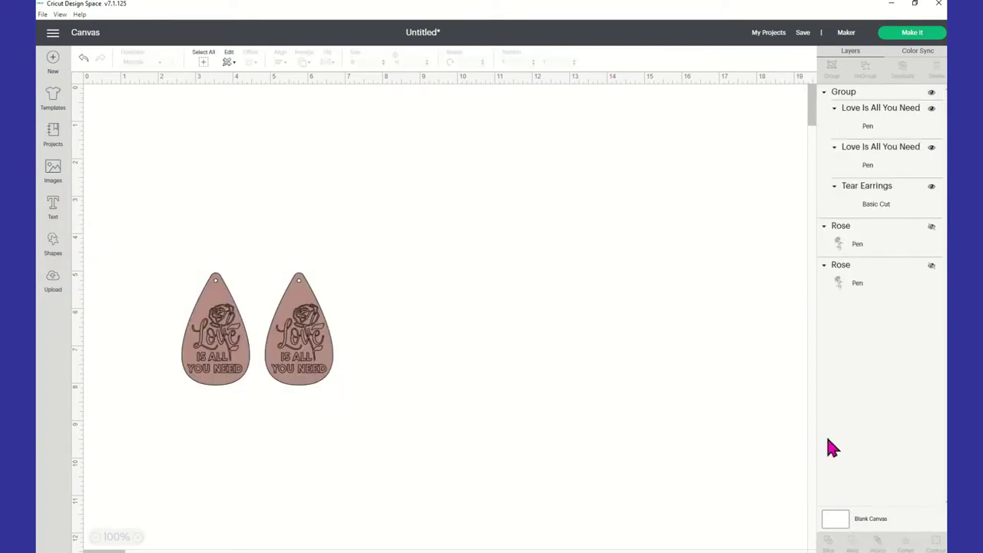
left_click_drag(151, 256, 330, 397)
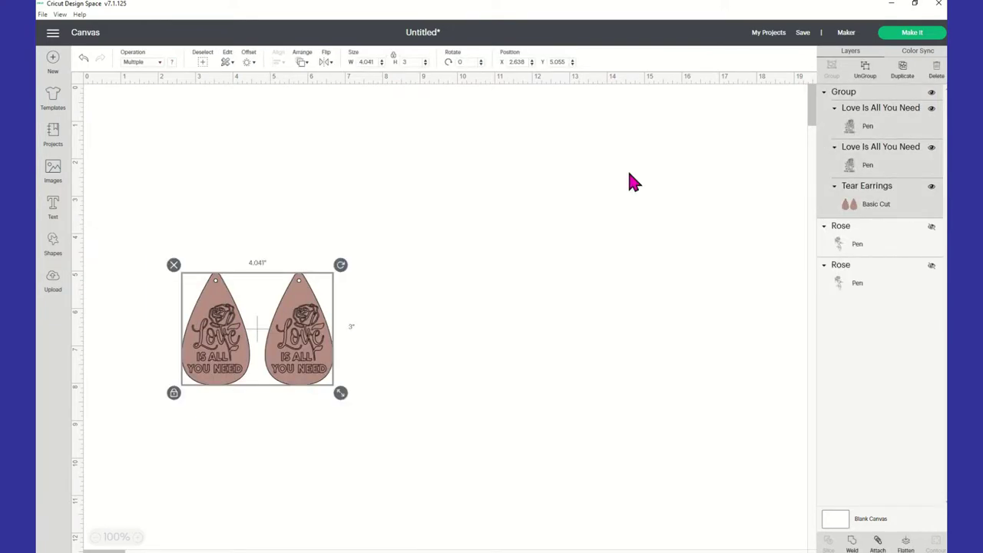
left_click(865, 67)
left_click(409, 304)
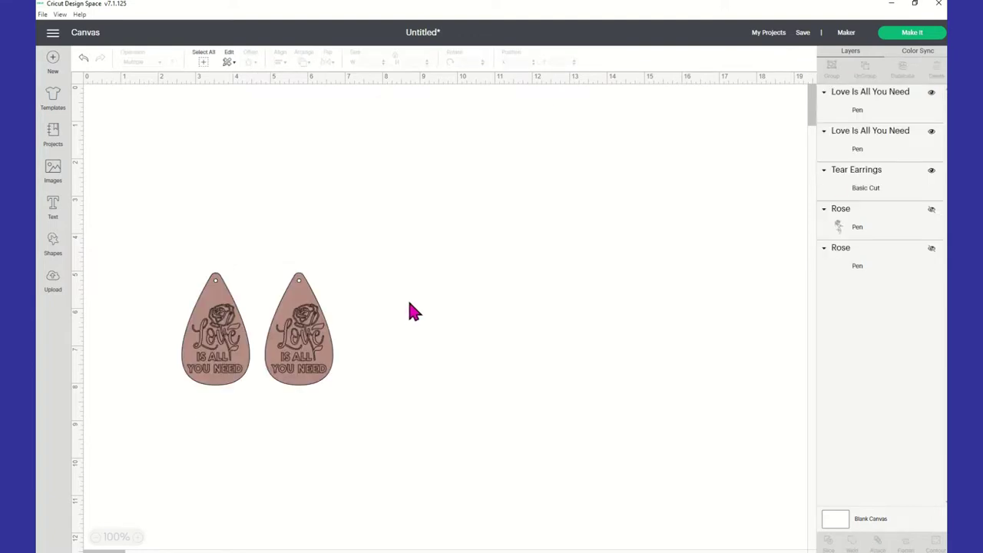
- Move the teardrop earrings off the two drawings and place one Love Is All You Need drawing on the right-hand earring
left_click_drag(303, 303, 488, 191)
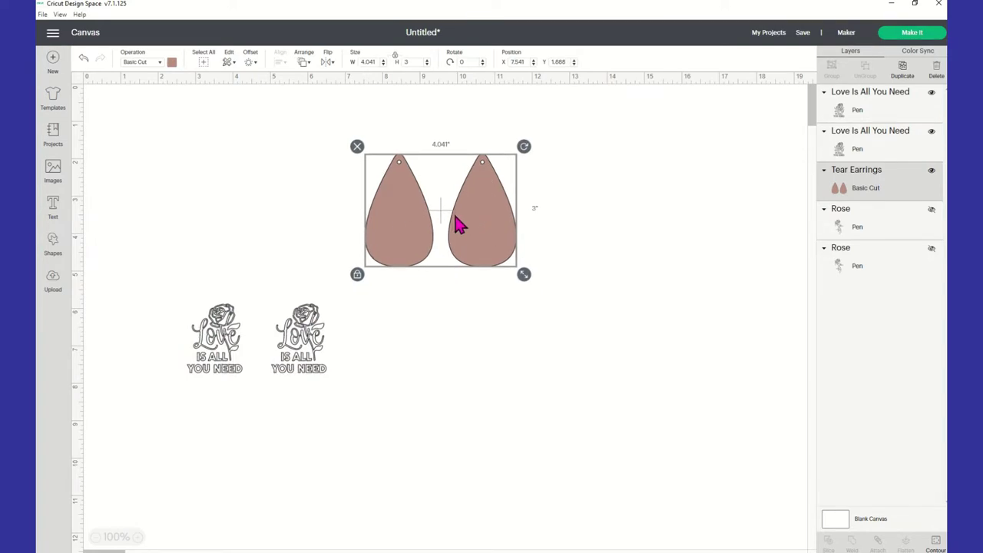
left_click(315, 372)
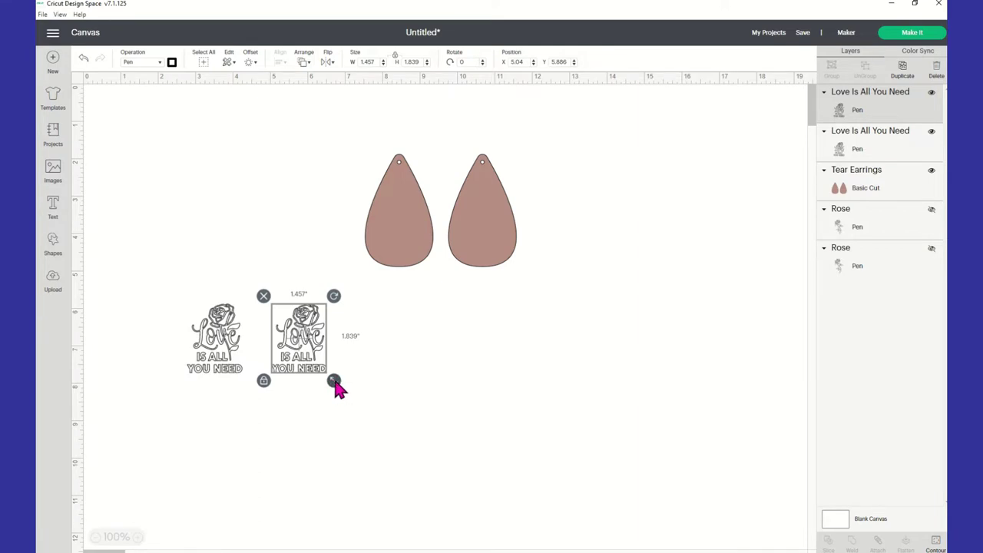
left_click_drag(311, 356, 491, 244)
left_click(557, 249)
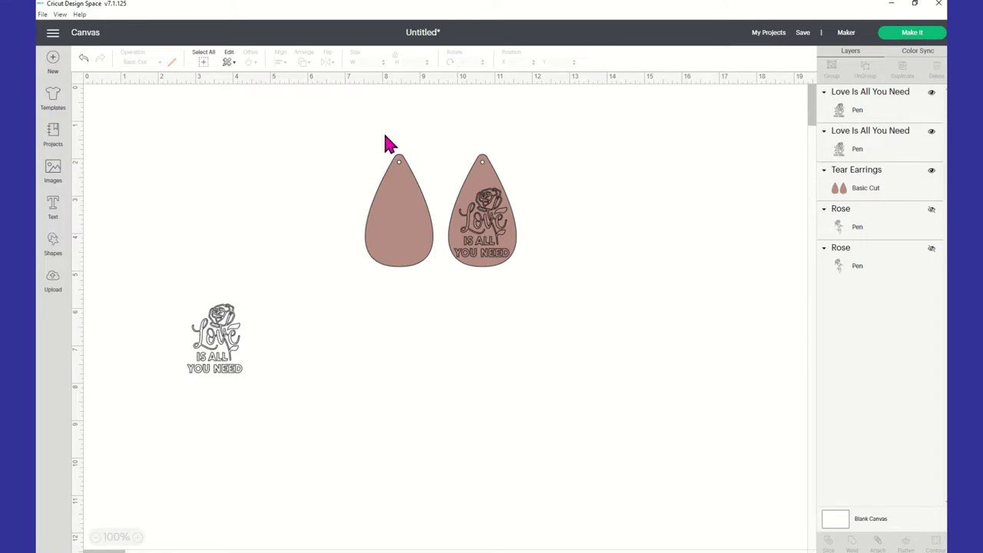
- Try to align the drawing with the teardrop earrings using Center, and shift the aligned pair slightly
left_click_drag(341, 118, 656, 368)
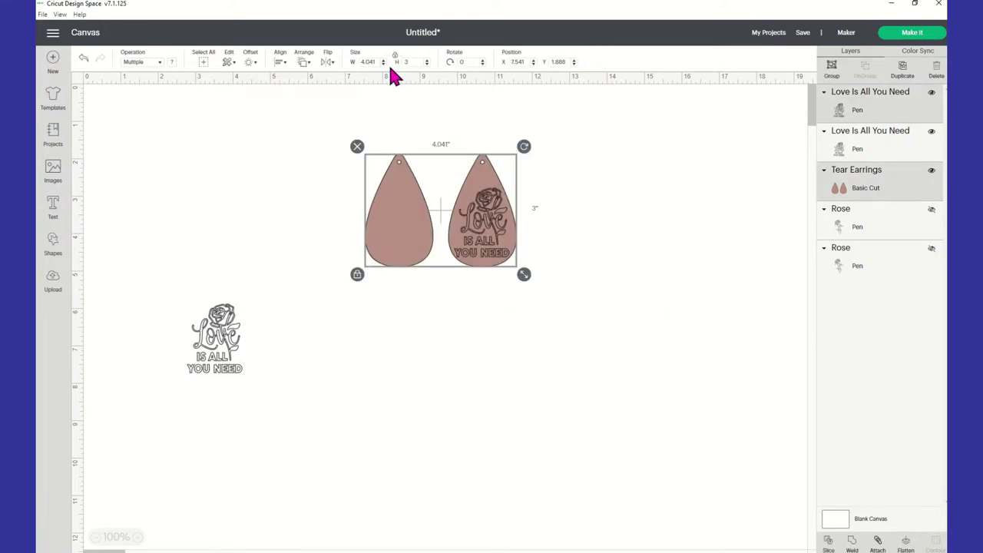
left_click(283, 66)
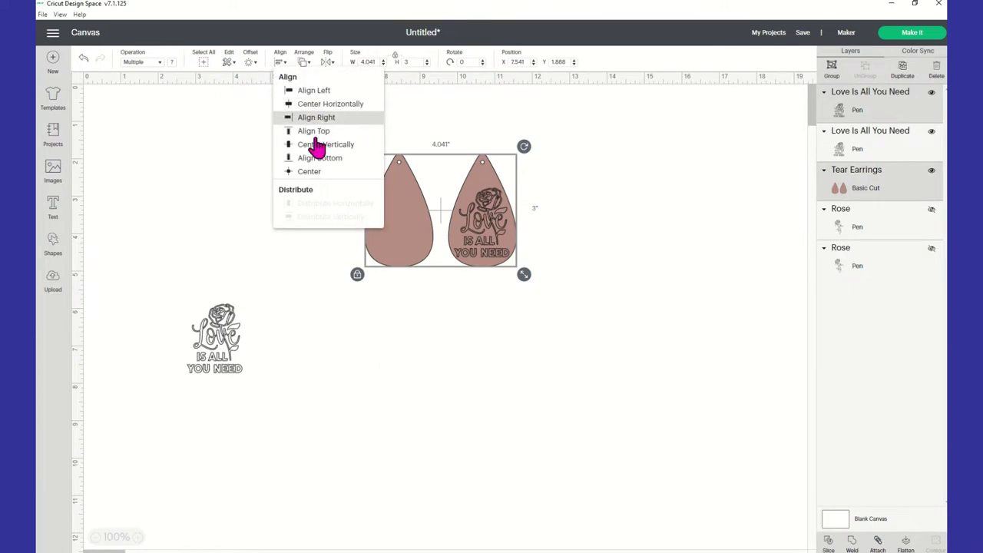
left_click(313, 172)
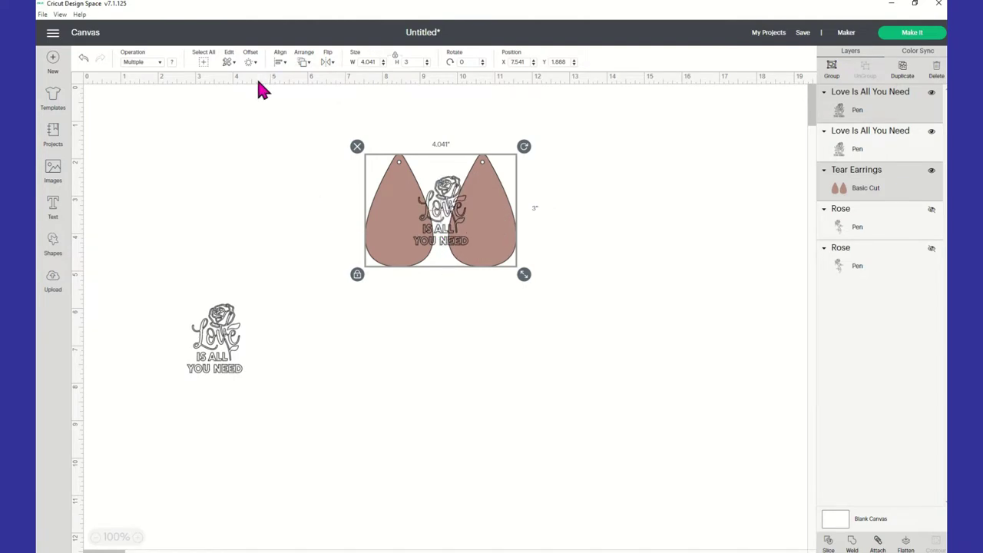
left_click(284, 70)
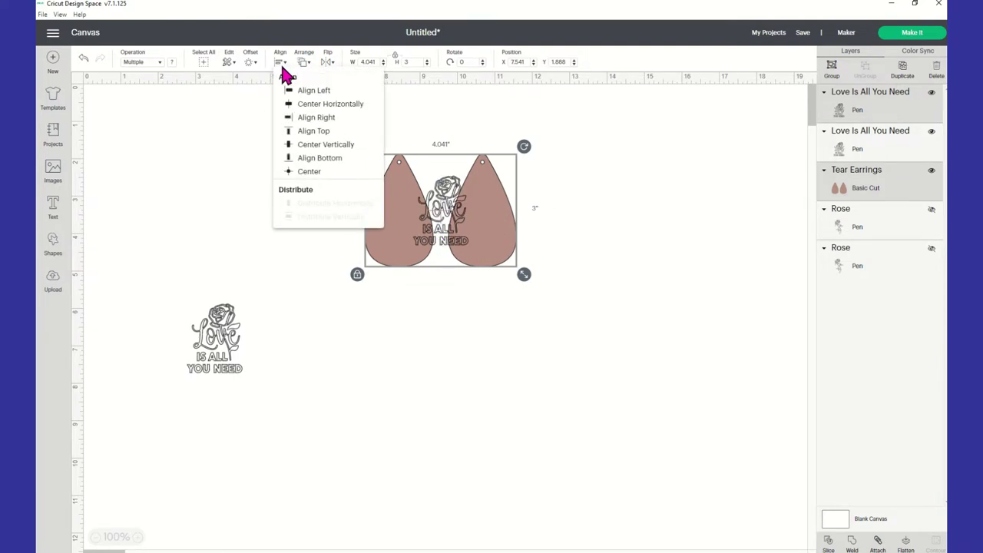
left_click(452, 229)
left_click_drag(451, 229, 430, 230)
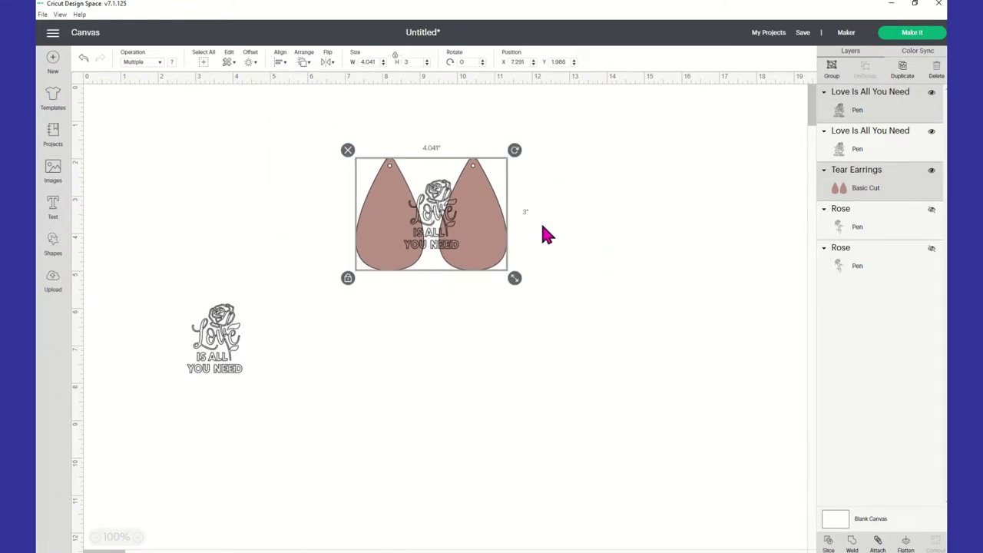
- Move the teardrop earrings alone so the drawing sits on the right-hand earring again
left_click(544, 233)
left_click_drag(491, 228, 422, 255)
left_click(642, 250)
left_click(333, 83)
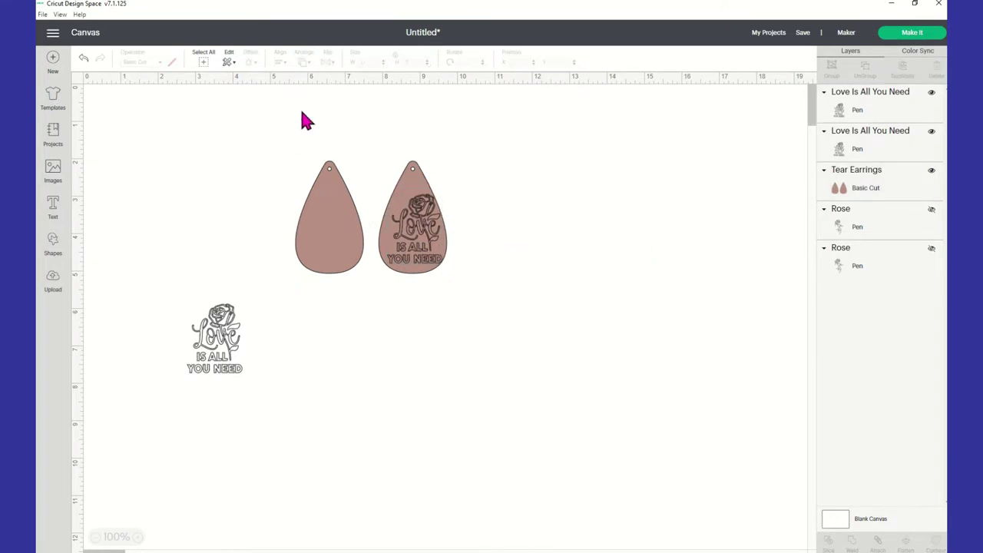
- Place the second Love Is All You Need drawing on the left-hand earring and nudge the first one to the middle of its earring
left_click(219, 342)
left_click_drag(227, 373, 342, 256)
left_click(399, 276)
left_click(506, 269)
left_click_drag(424, 253, 412, 259)
left_click(530, 245)
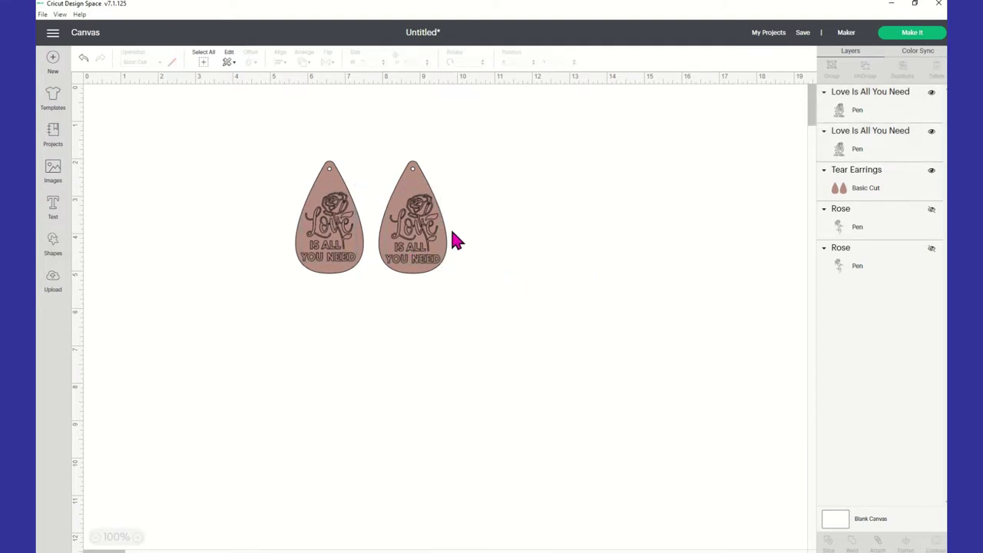
- Align both drawings and the teardrop earrings with Center Vertically
left_click_drag(278, 135, 540, 333)
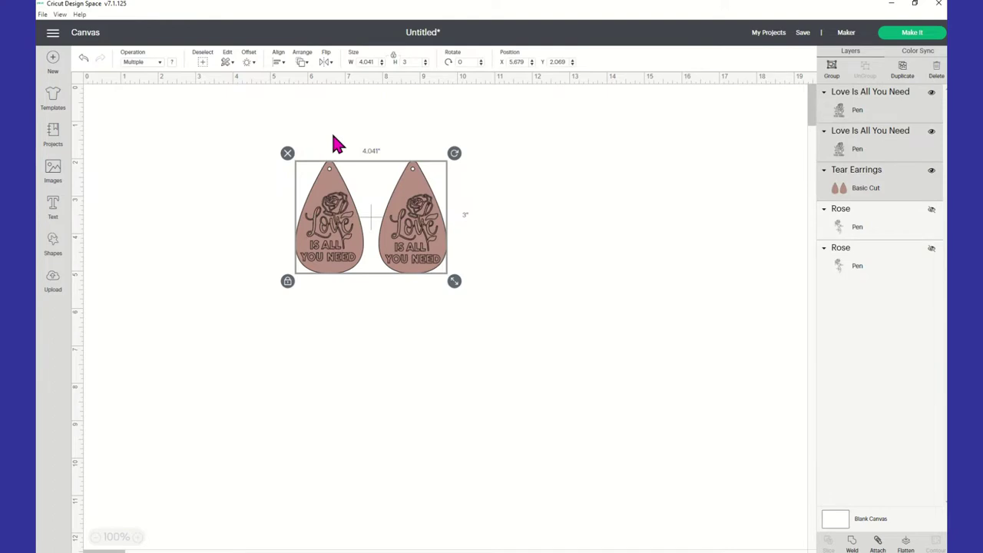
left_click_drag(217, 120, 559, 429)
left_click(278, 62)
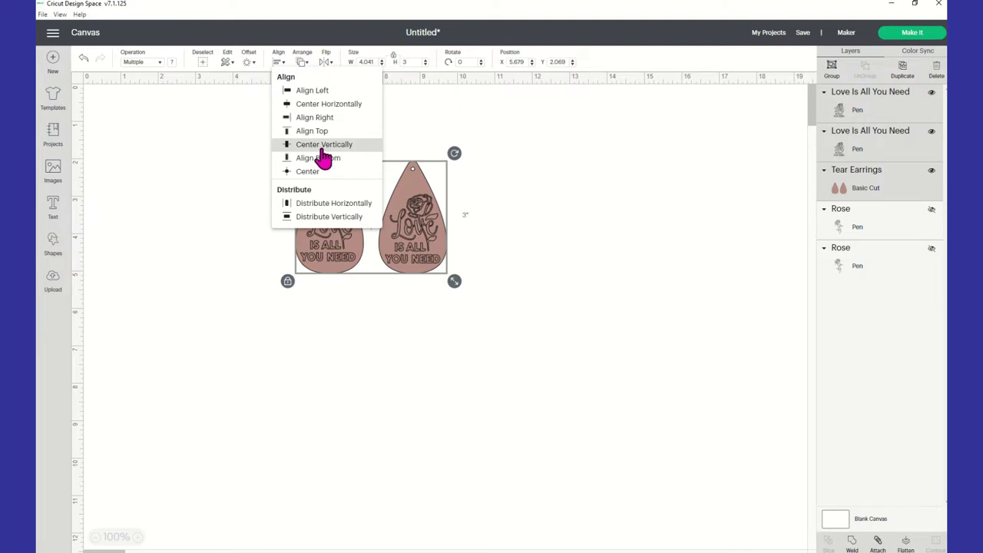
left_click(323, 147)
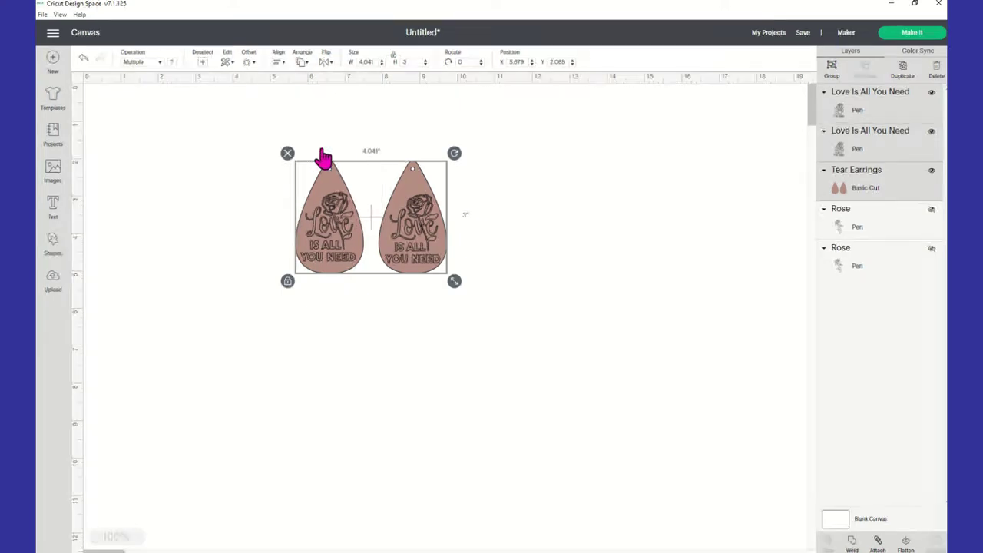
left_click(538, 239)
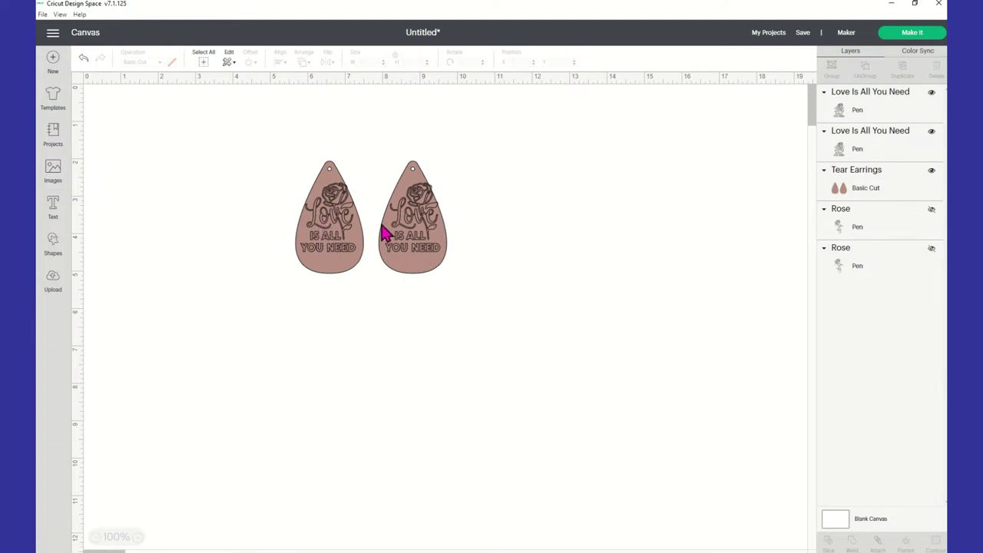
- Try to align both drawings and the earrings with Center Horizontally, and undo it together with the preceding vertical centering
mouse_move(259, 125)
left_mouse_down()
mouse_move(502, 230)
mouse_move(620, 362)
left_mouse_up()
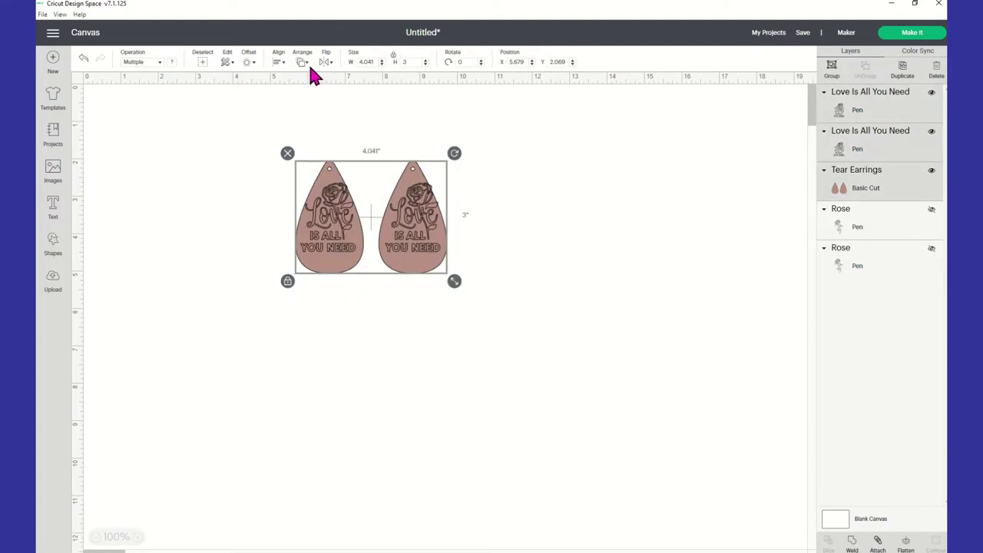
left_click(278, 62)
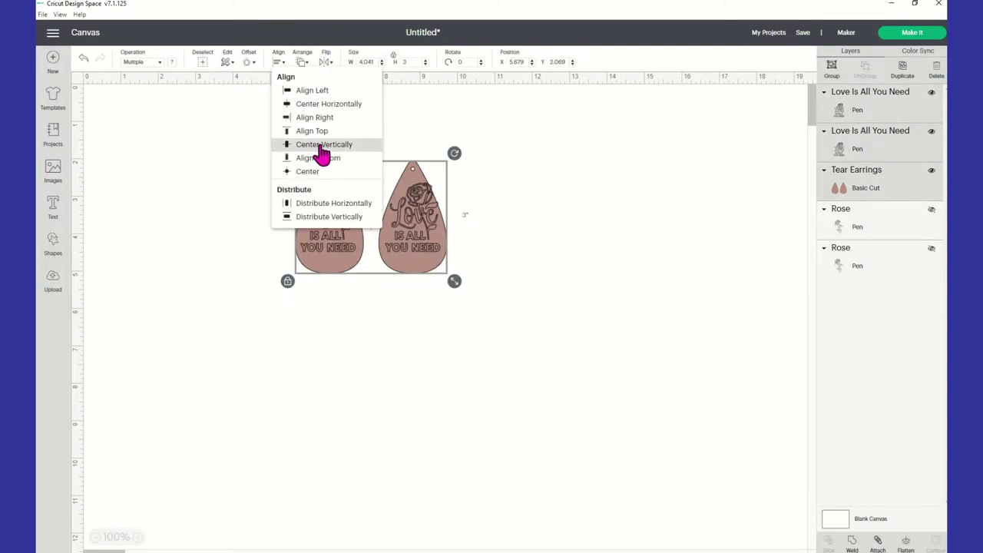
left_click(327, 104)
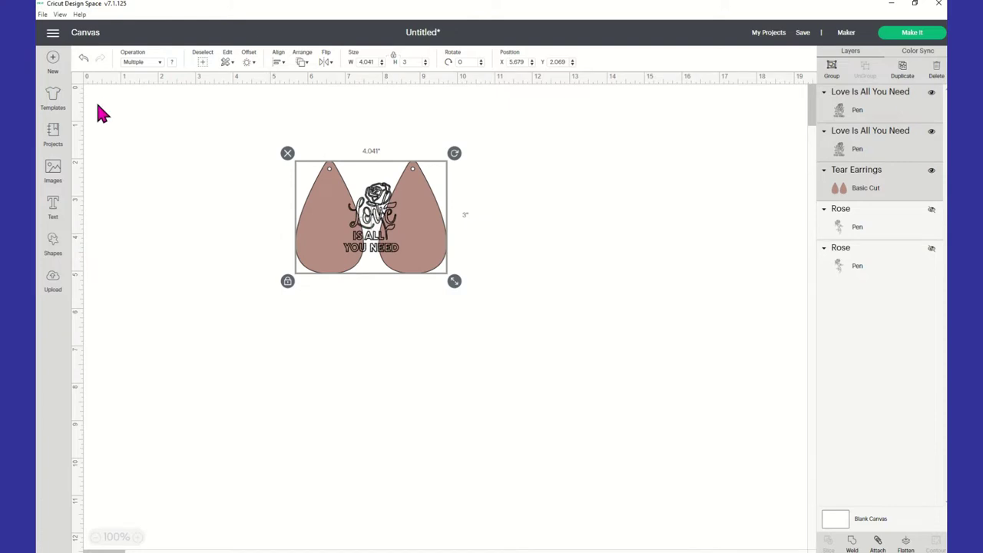
left_click(83, 59)
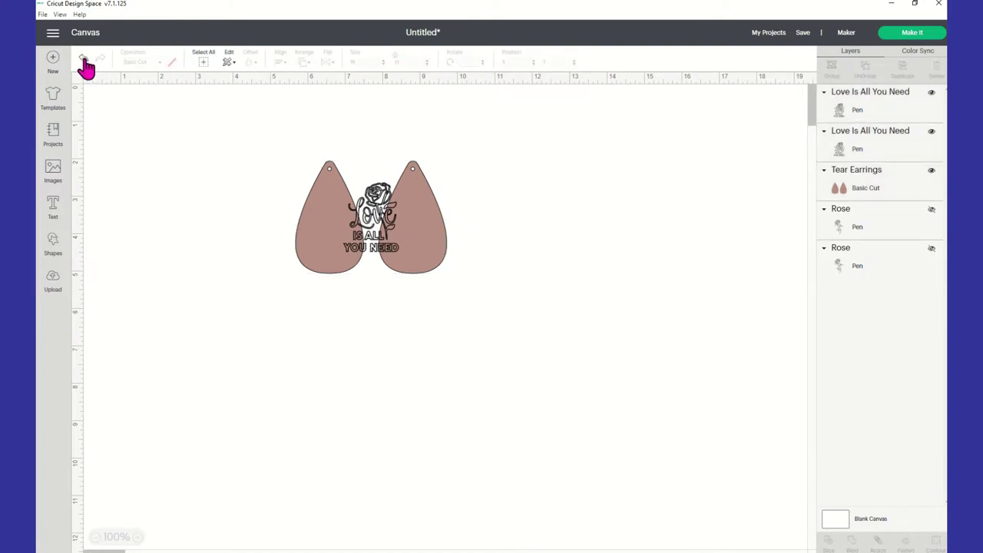
left_click(83, 60)
left_click(83, 60)
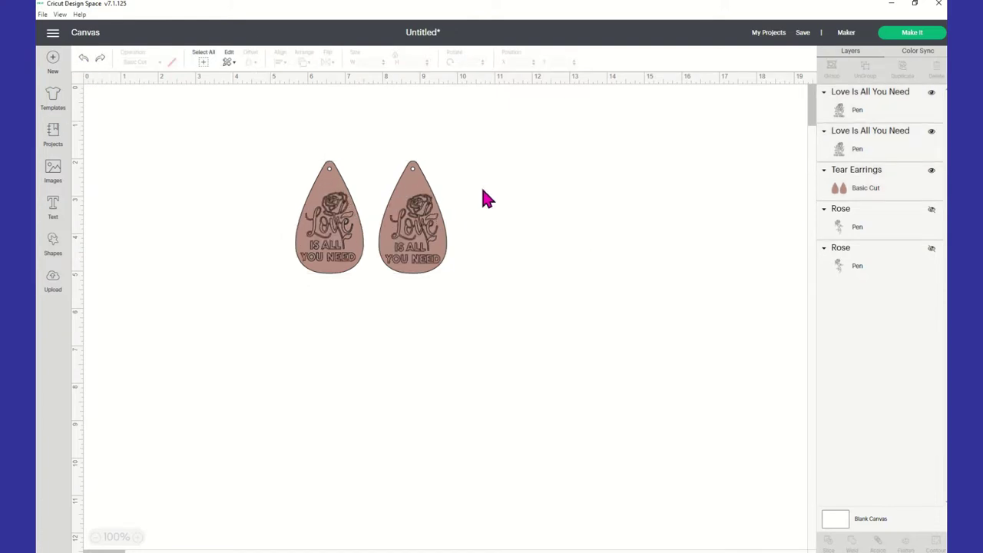
- Select both drawings and the teardrop earrings and apply Center Vertically to them again
left_click_drag(235, 119, 597, 388)
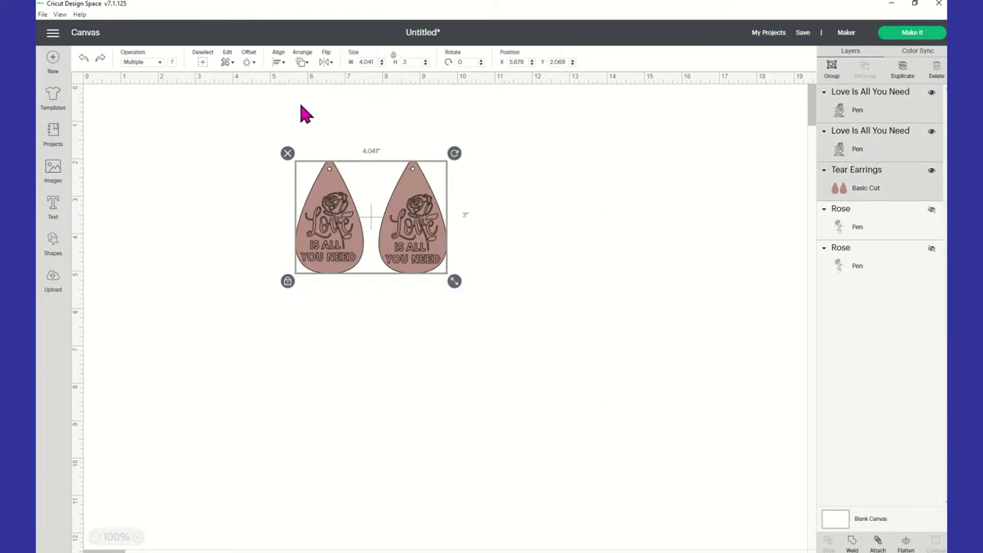
left_click(280, 64)
left_click(330, 144)
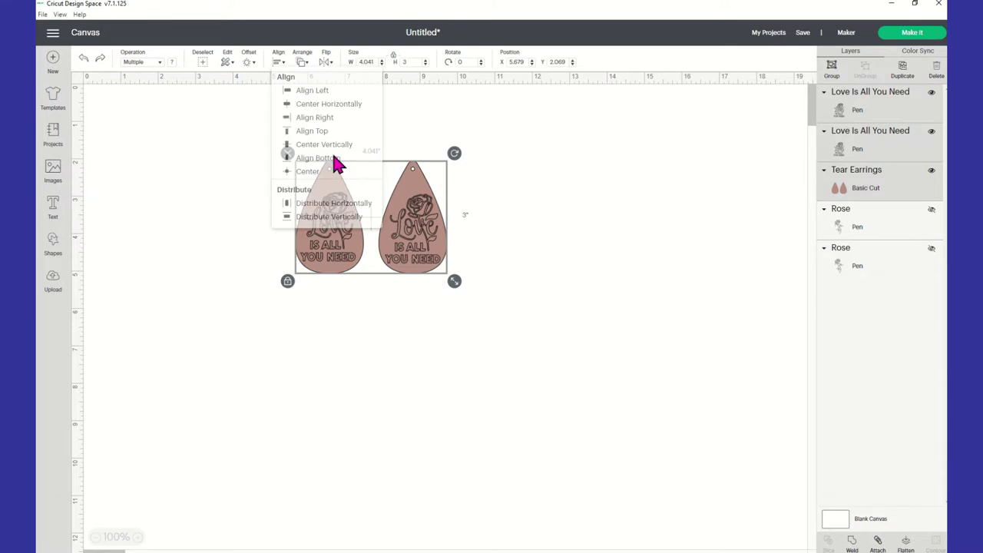
left_click(518, 230)
- Move both Love Is All You Need drawings down onto the wider part of their earrings, to about Y 2.9
left_click_drag(343, 241, 344, 254)
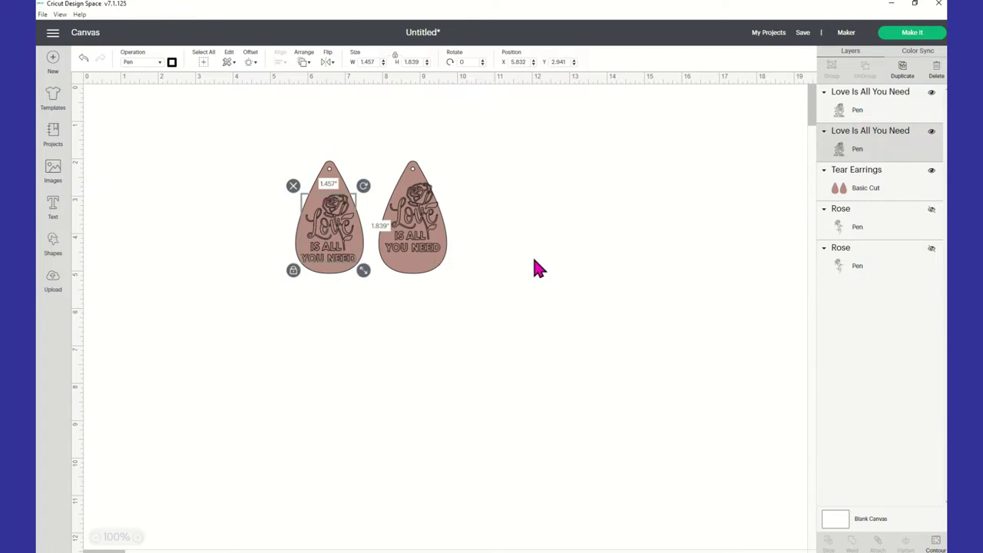
left_click(531, 266)
left_click_drag(420, 233, 423, 244)
left_click(461, 251)
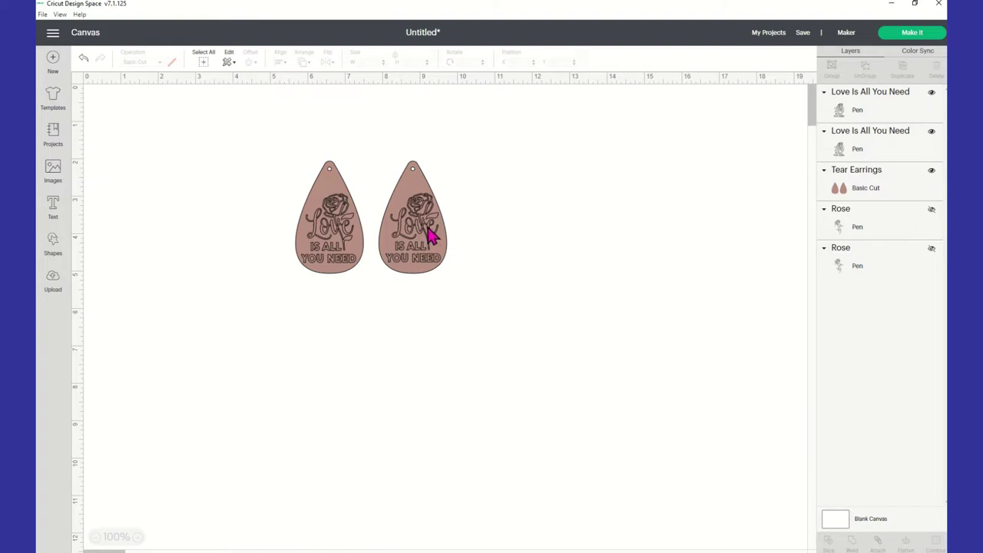
left_click_drag(429, 234, 430, 232)
left_click(530, 241)
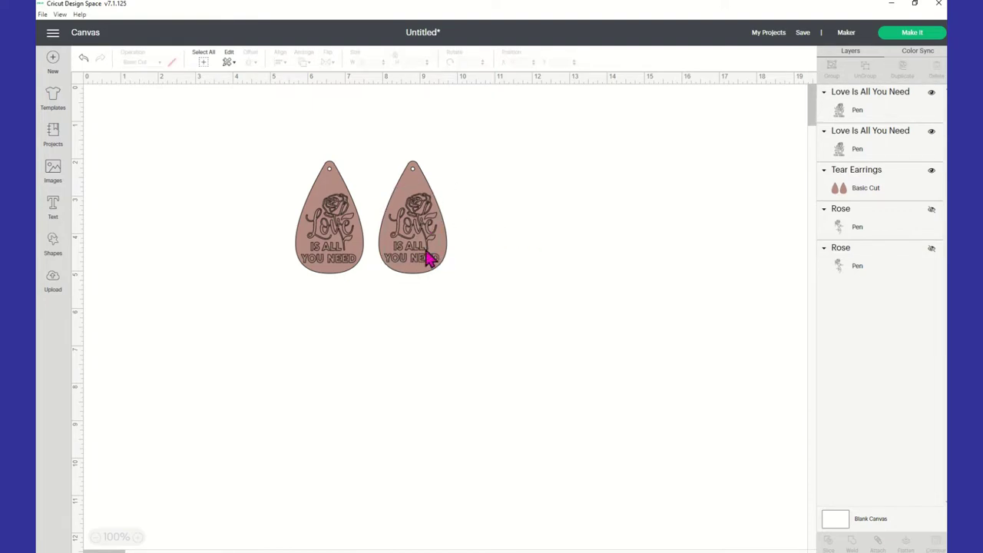
- Nudge each drawing sideways to the middle of its earring, keeping both at about Y 2.941
left_click_drag(350, 263, 351, 266)
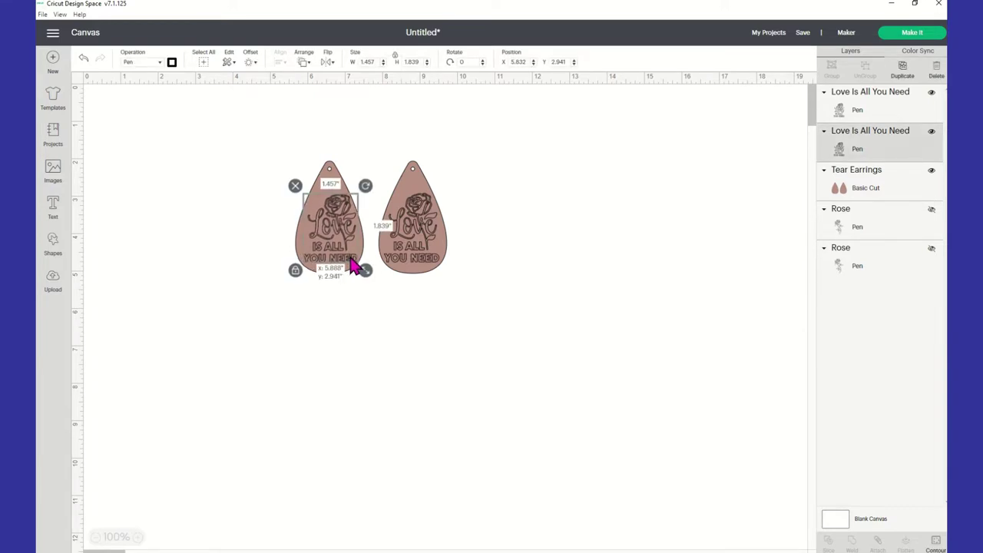
key("Escape")
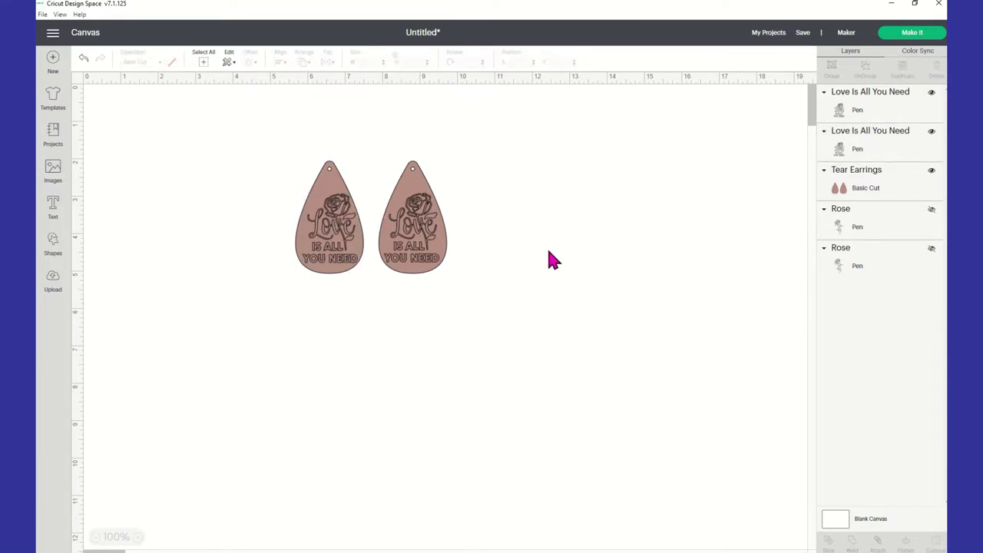
left_click(419, 241)
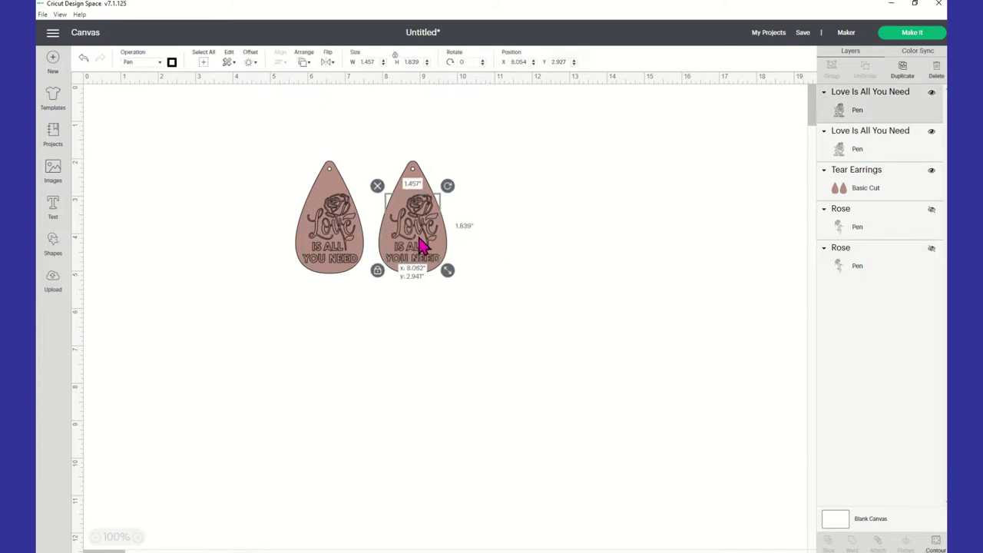
left_click(473, 211)
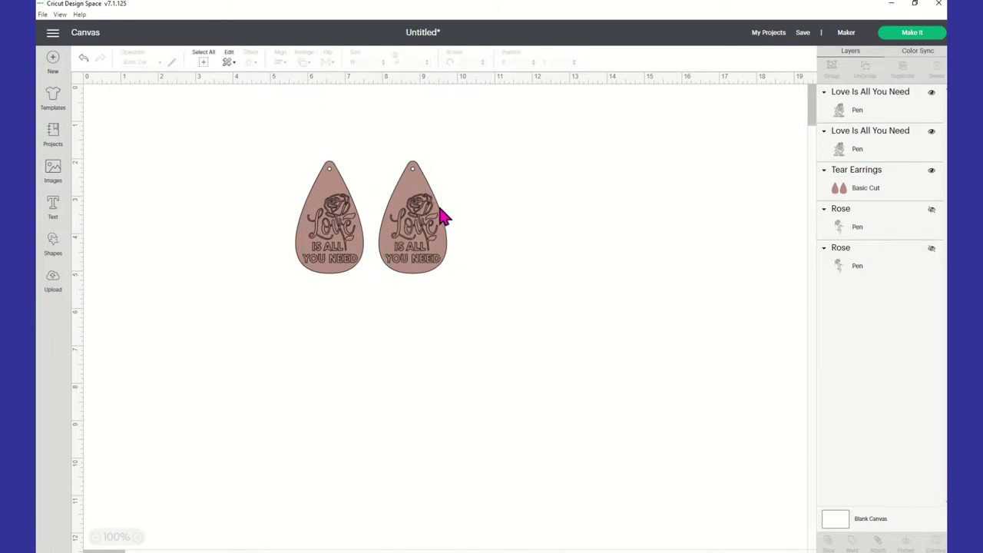
left_click(340, 229)
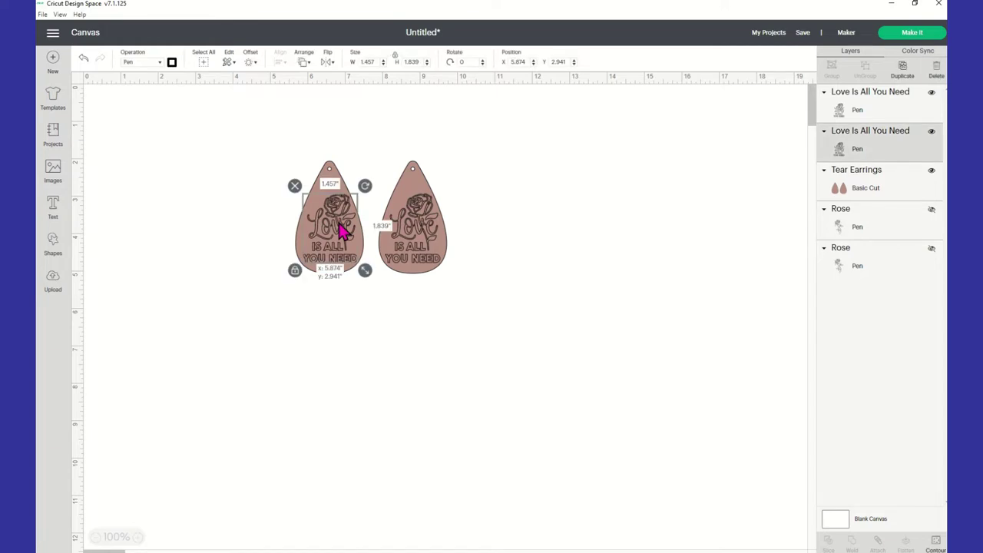
left_click(577, 221)
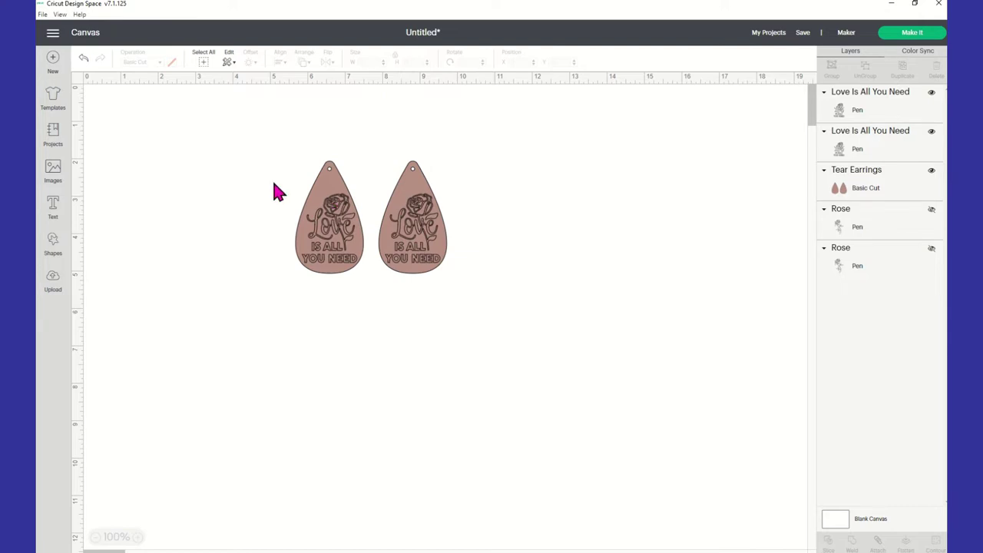
- Group both drawings with the teardrop earrings and move the group left to about X 4.541, Y 2.055
left_click_drag(277, 151, 520, 355)
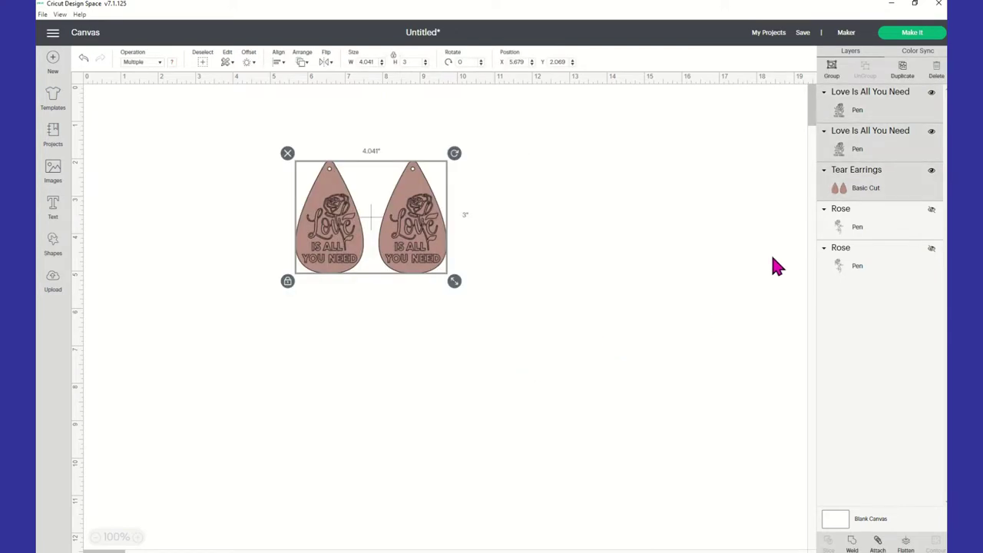
left_click(829, 76)
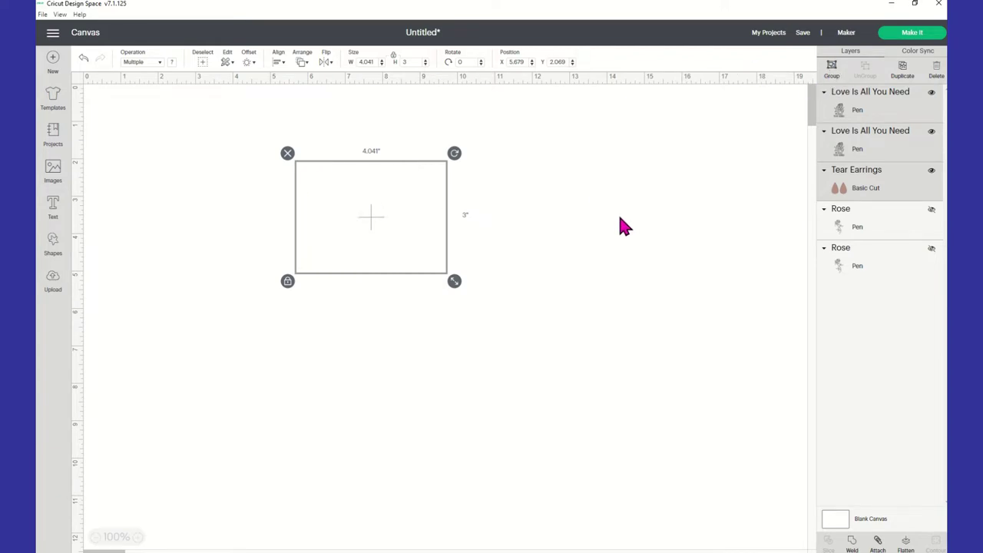
left_click_drag(444, 250, 363, 246)
left_click(486, 218)
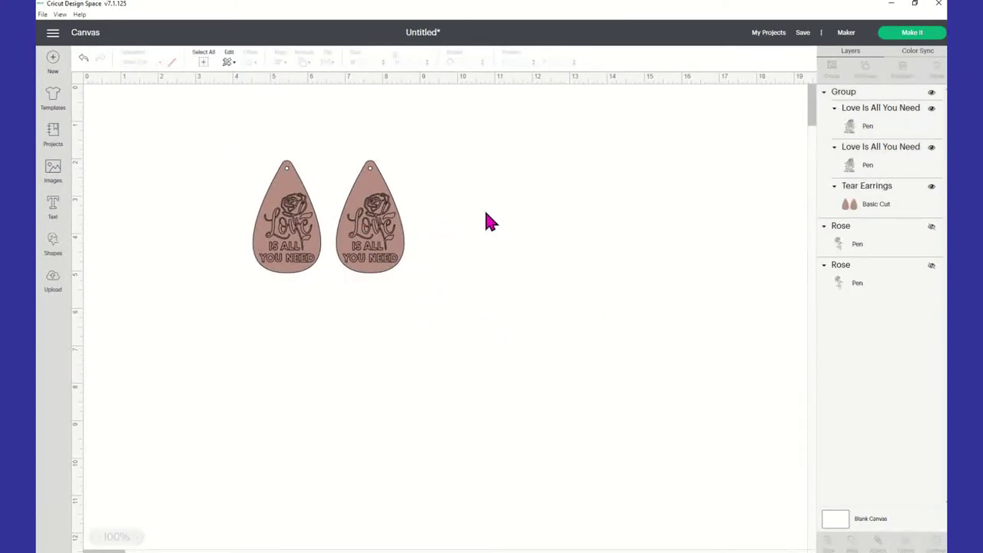
- Ungroup the earrings and drawings, and select the drawing on the left-hand earring alone
left_click(382, 230)
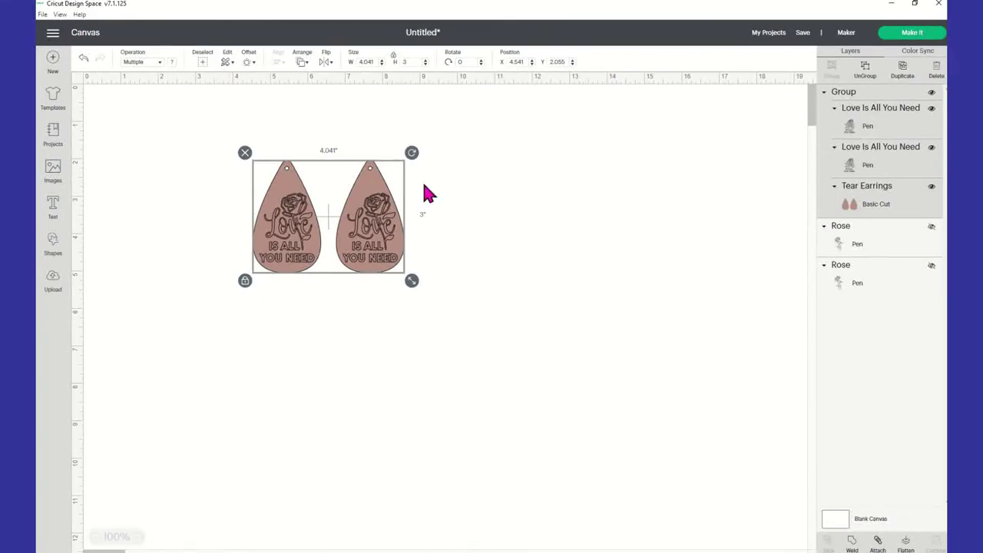
left_click(528, 219)
left_click_drag(223, 133, 546, 313)
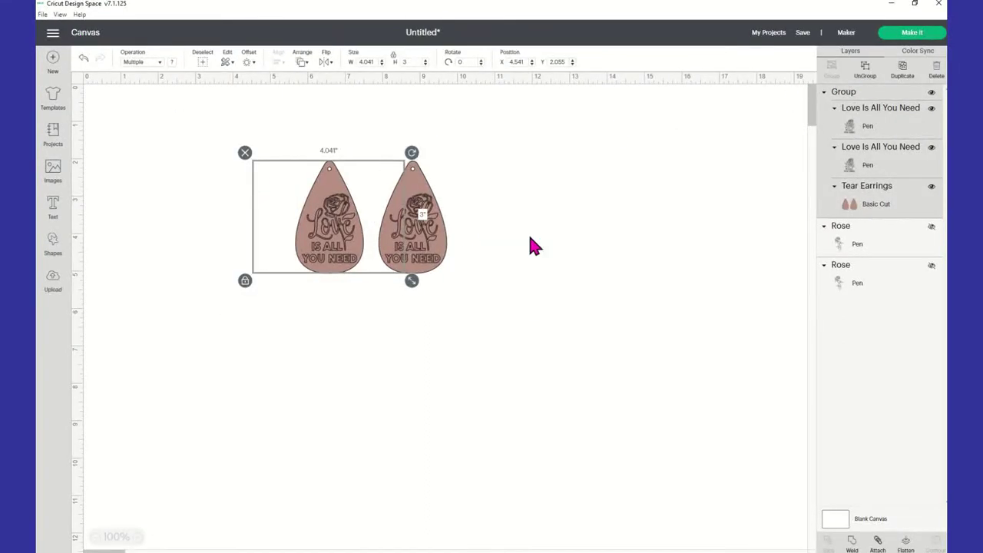
left_click(306, 224)
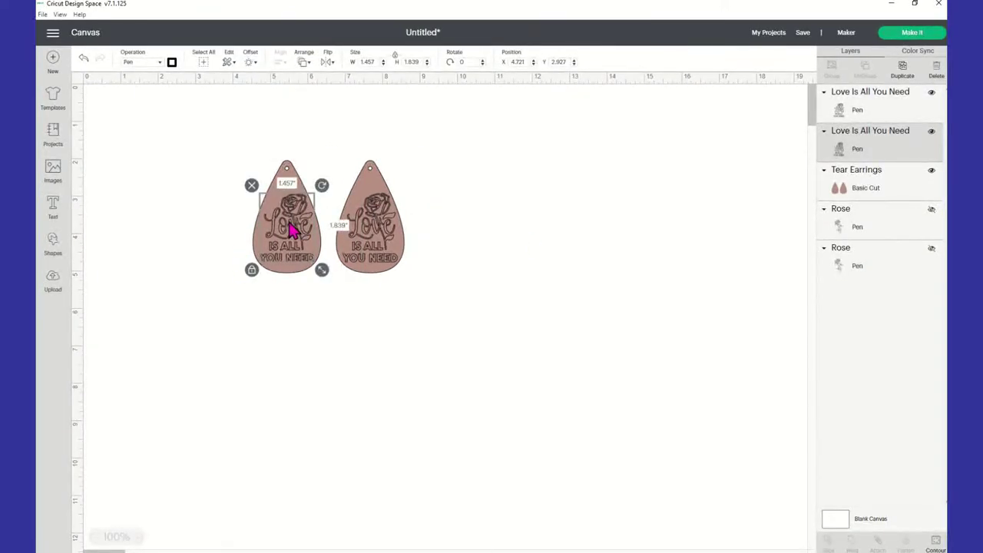
- Review the operation types available for the left-hand drawing, leaving it set to Pen
left_click(160, 64)
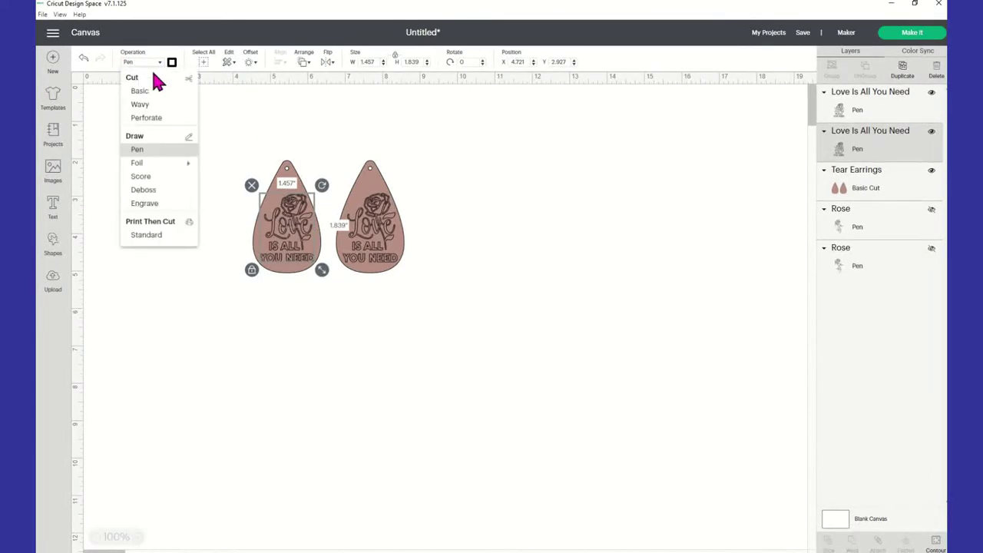
left_click(145, 157)
left_click(566, 180)
- Group both drawings and the teardrop earrings again, and attach the group
left_click_drag(243, 143, 471, 328)
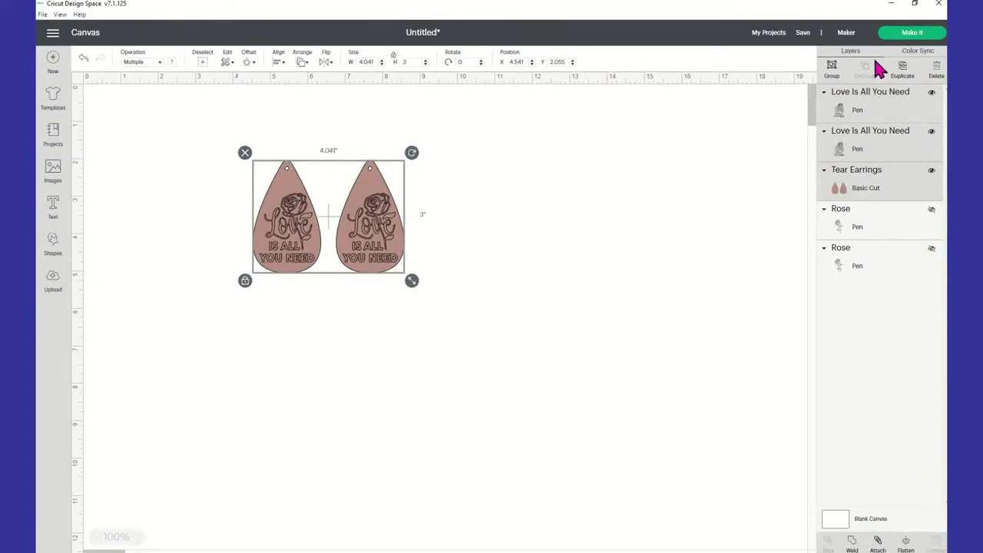
left_click(823, 74)
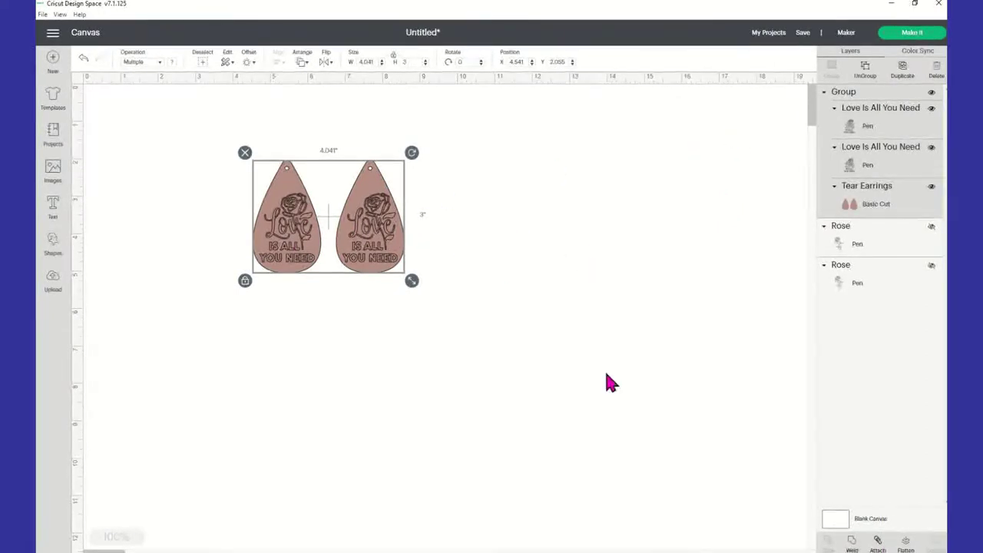
left_click(880, 544)
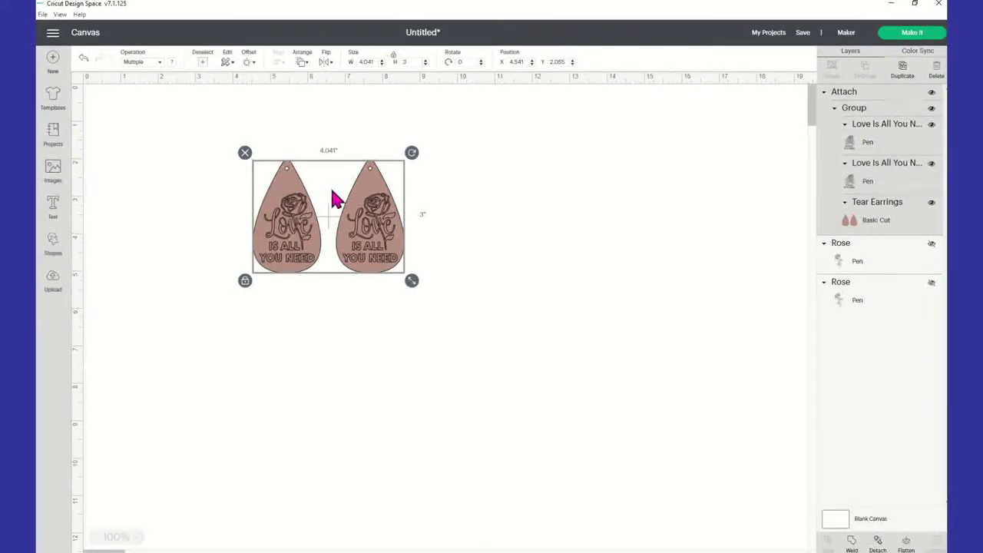
- Send the design to the mat preview and move the earrings slightly down and right, away from the mat's corner
left_click(917, 39)
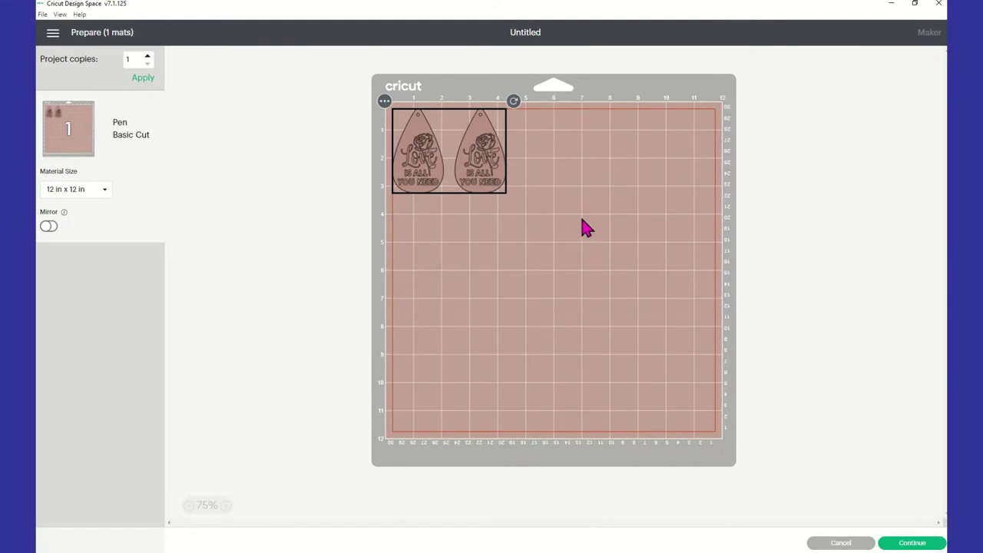
left_click_drag(482, 157, 483, 169)
left_click(313, 147)
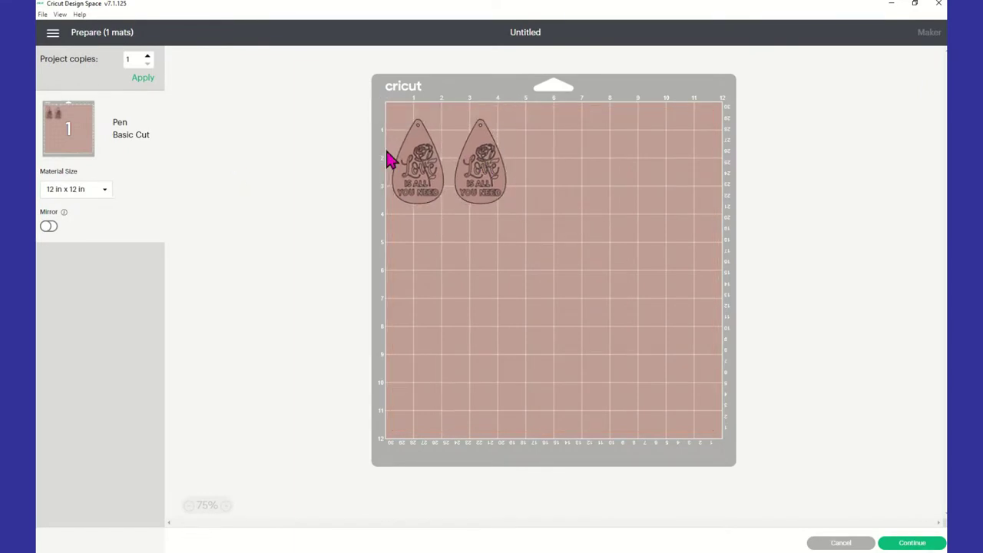
left_click(419, 193)
left_click(407, 194)
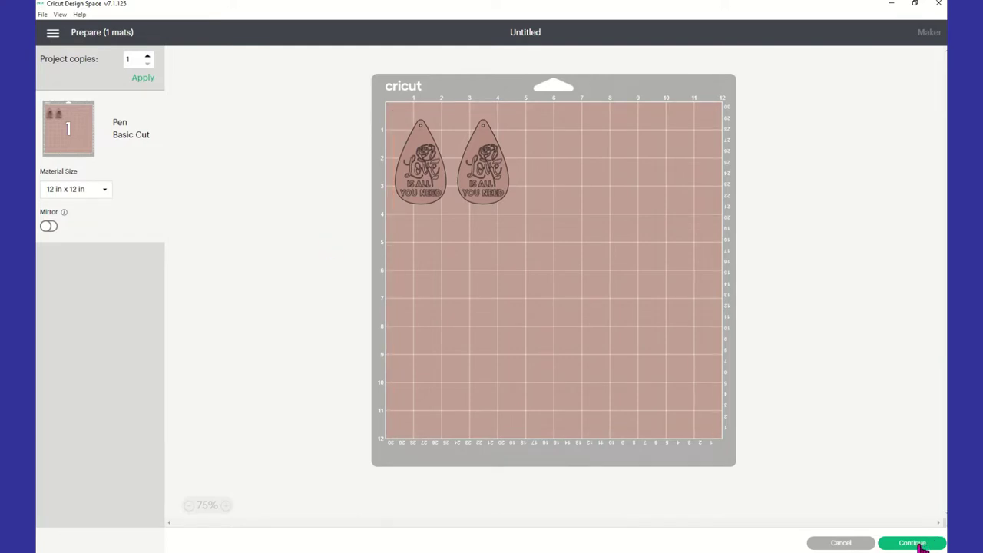
- Continue from the mat preview to the Make stage and search the full list of compatible materials for "suede"
left_click(912, 543)
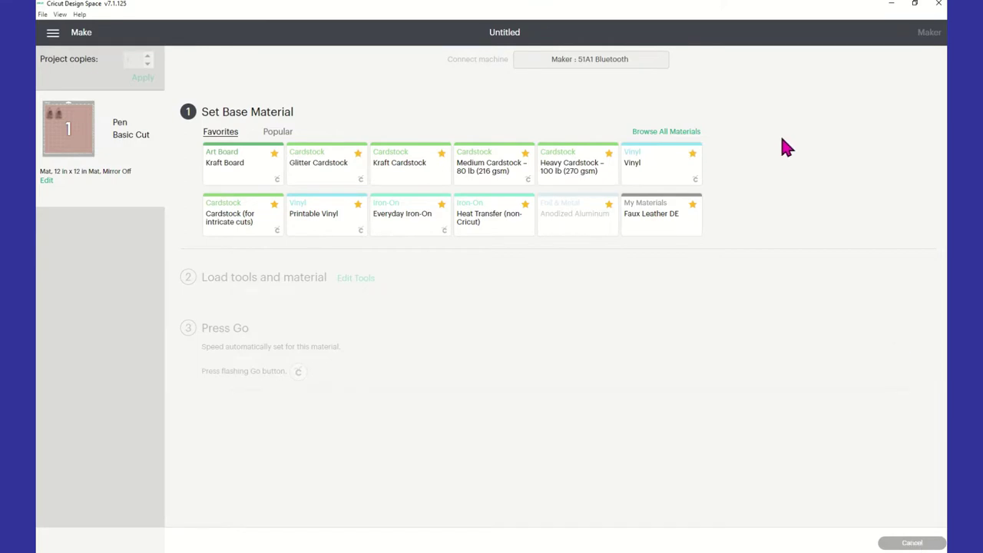
left_click(694, 133)
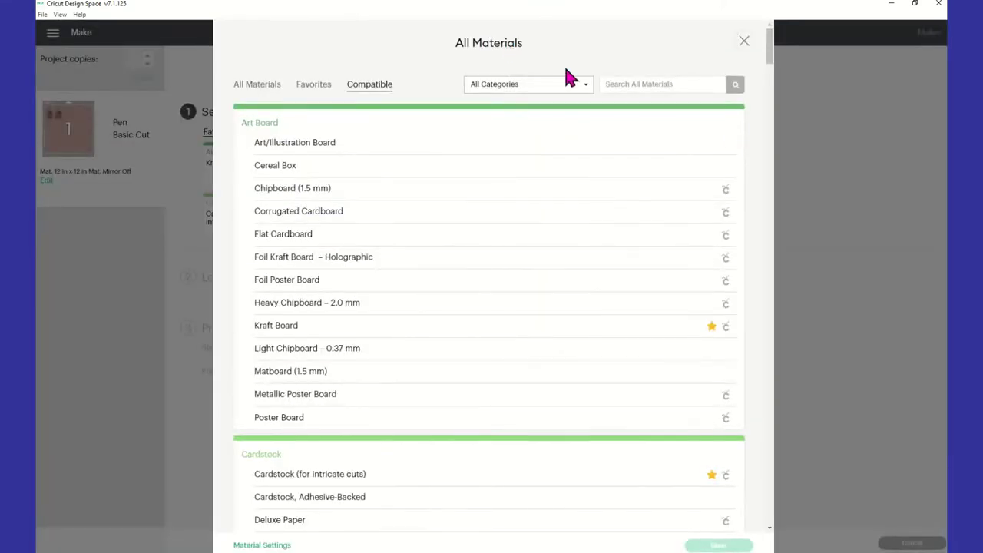
left_click(651, 86)
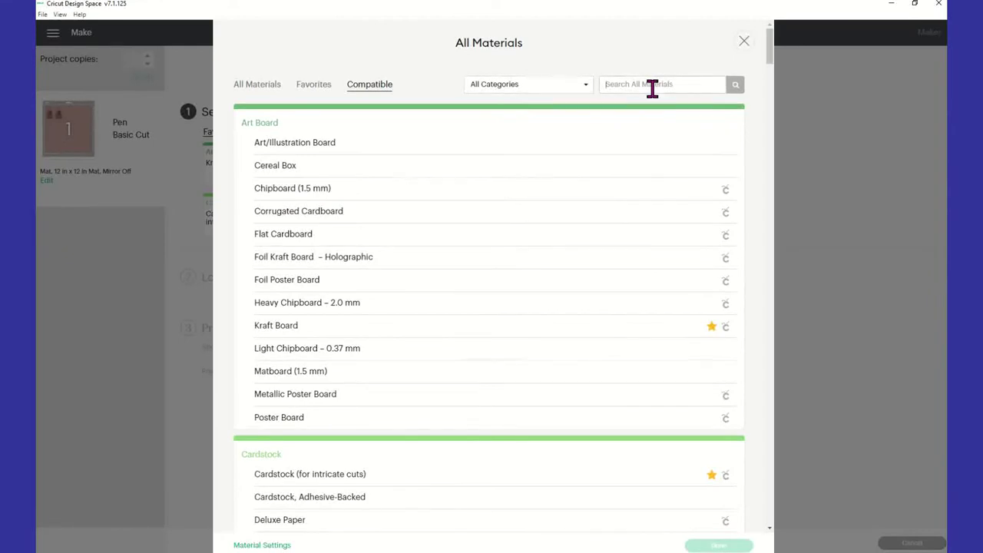
type("su")
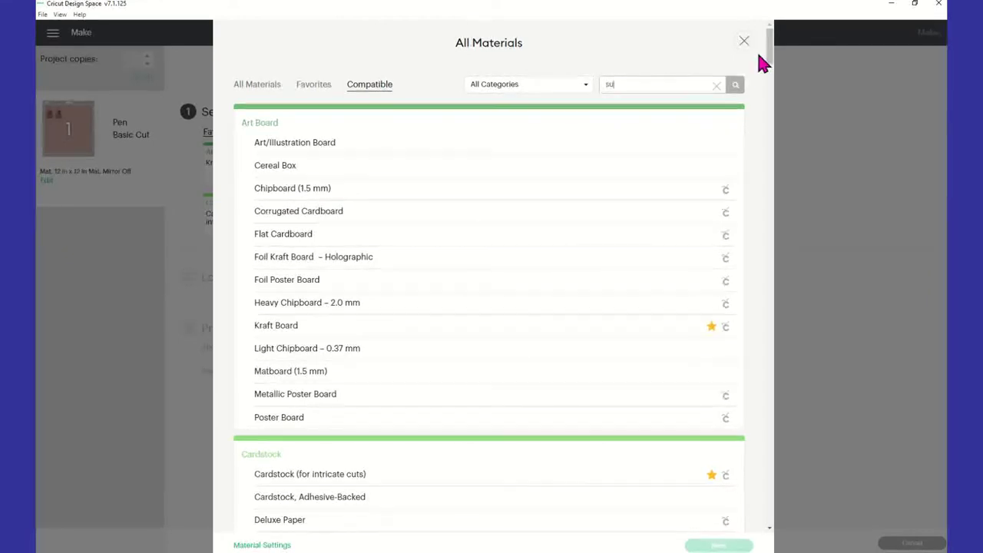
type("ee=de")
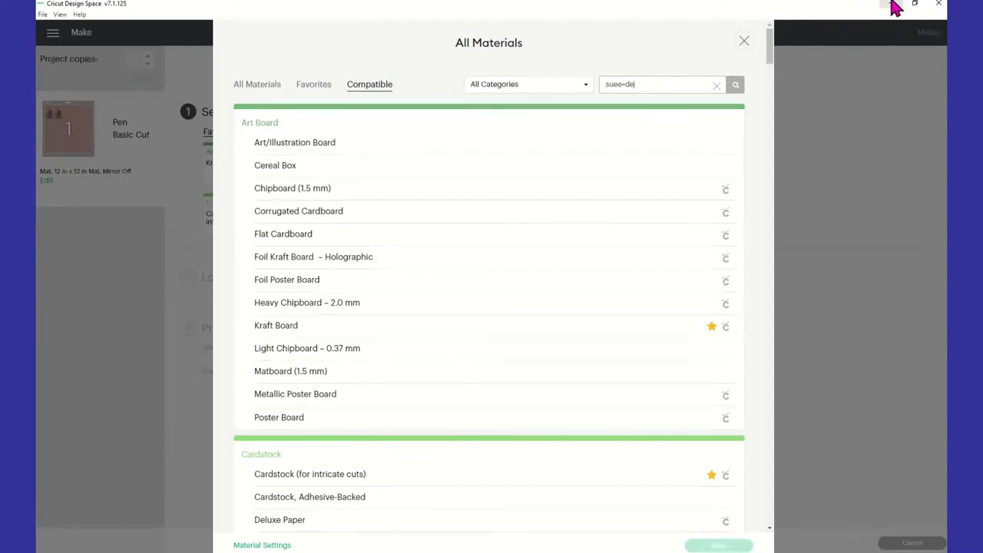
key("BackSpace")
key("BackSpace")
key("BackSpace")
key("BackSpace")
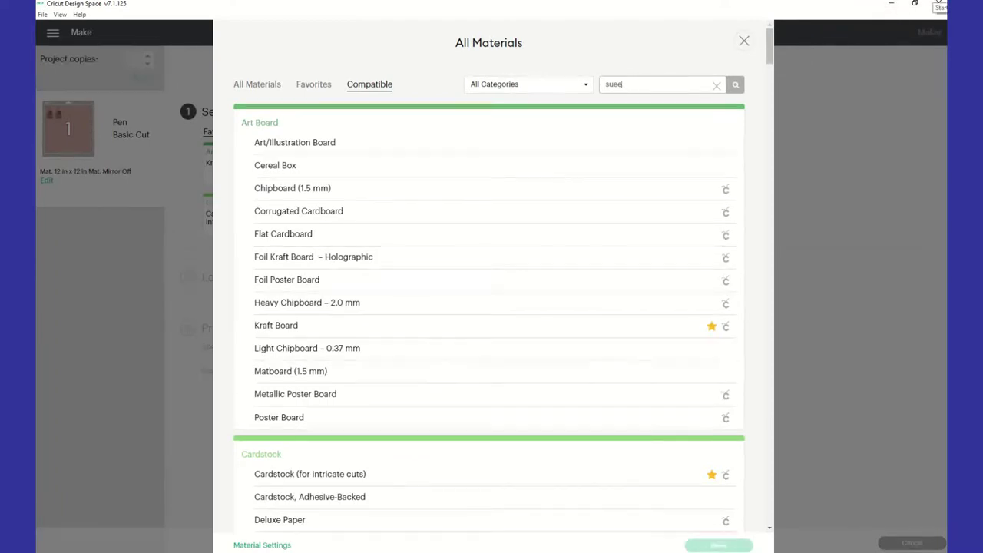
type("de")
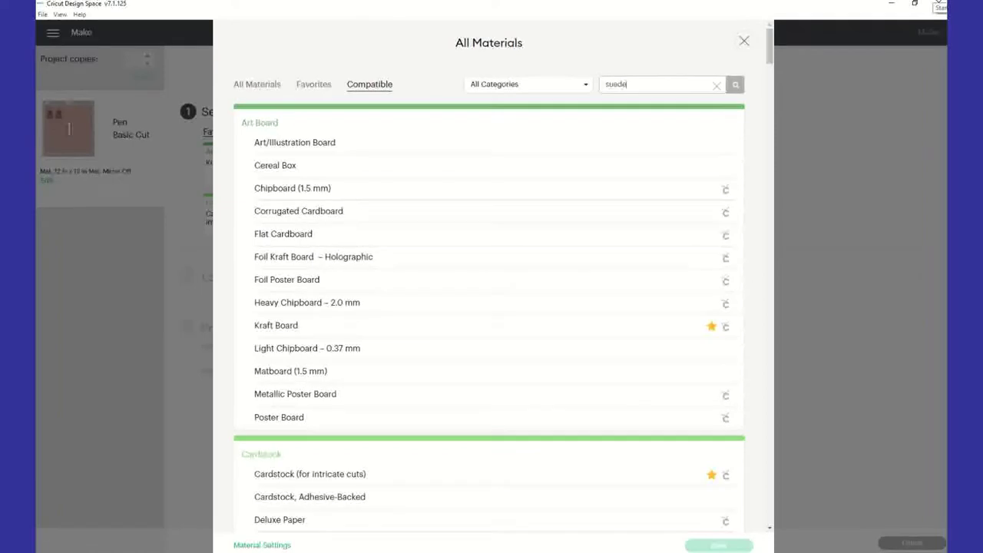
left_click(734, 86)
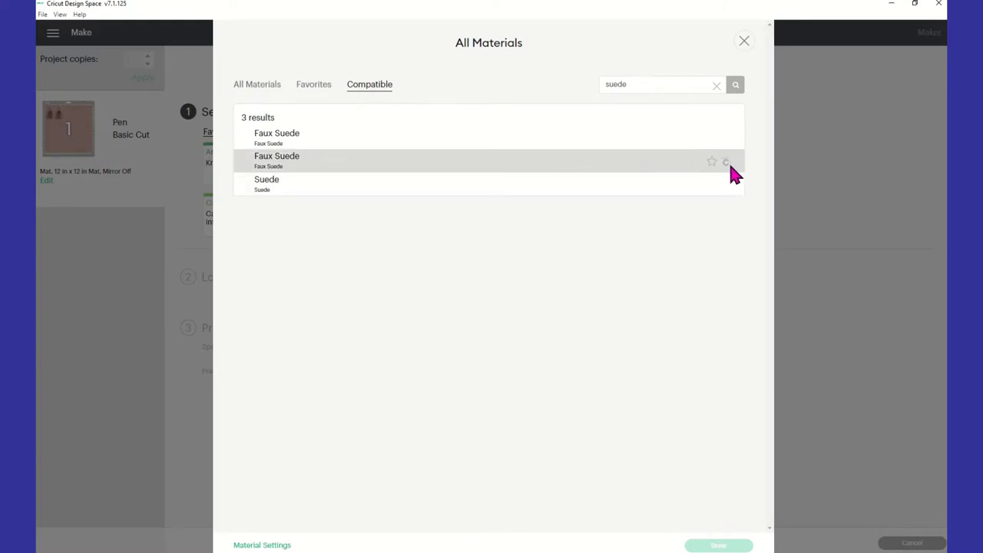
- Choose the Faux Suede entry marked with the Cricut symbol as the base material and set its pressure to More
left_click(338, 175)
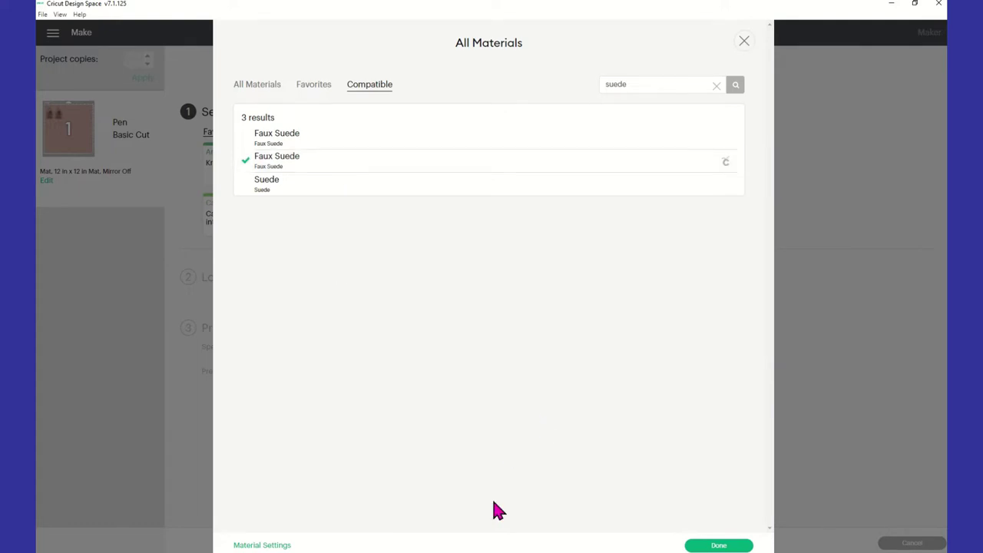
left_click(699, 545)
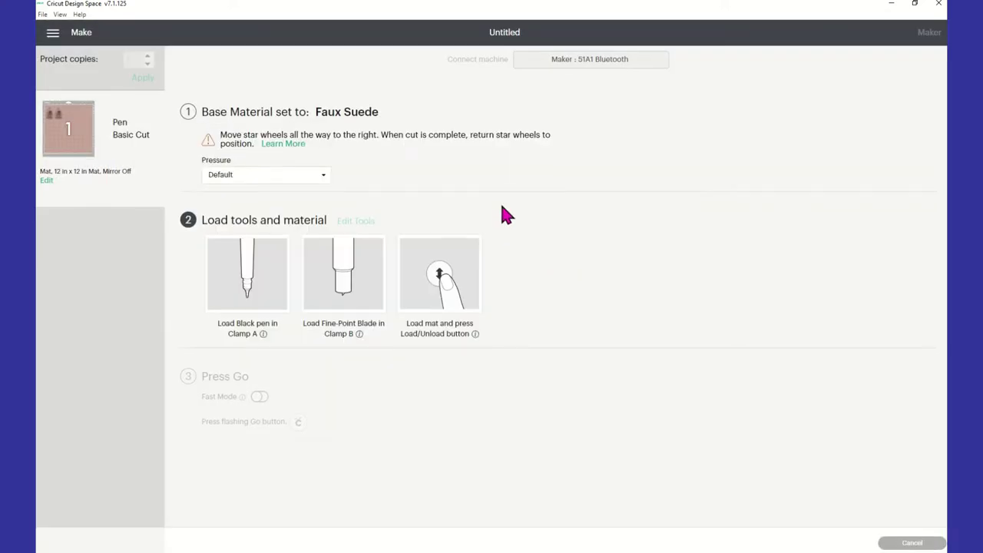
left_click(326, 185)
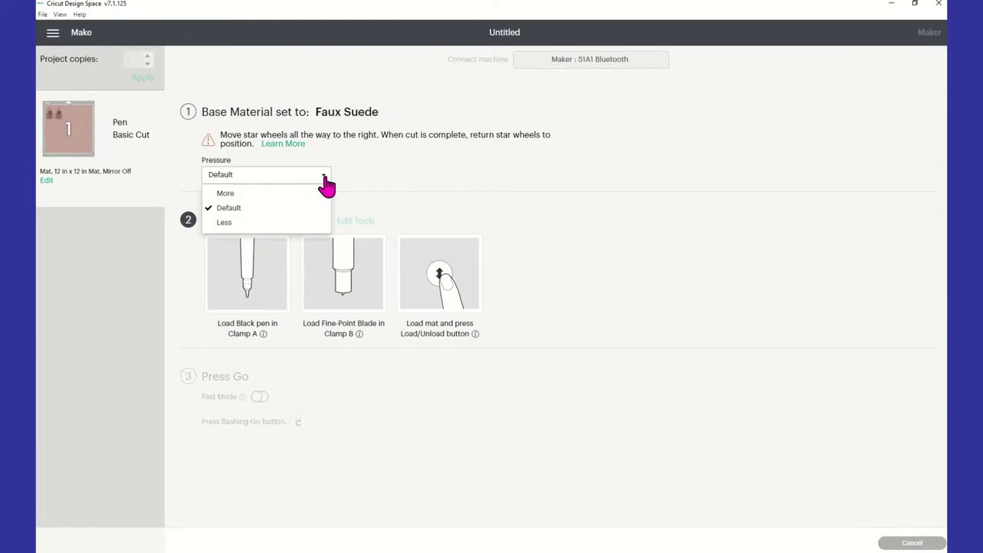
left_click(256, 195)
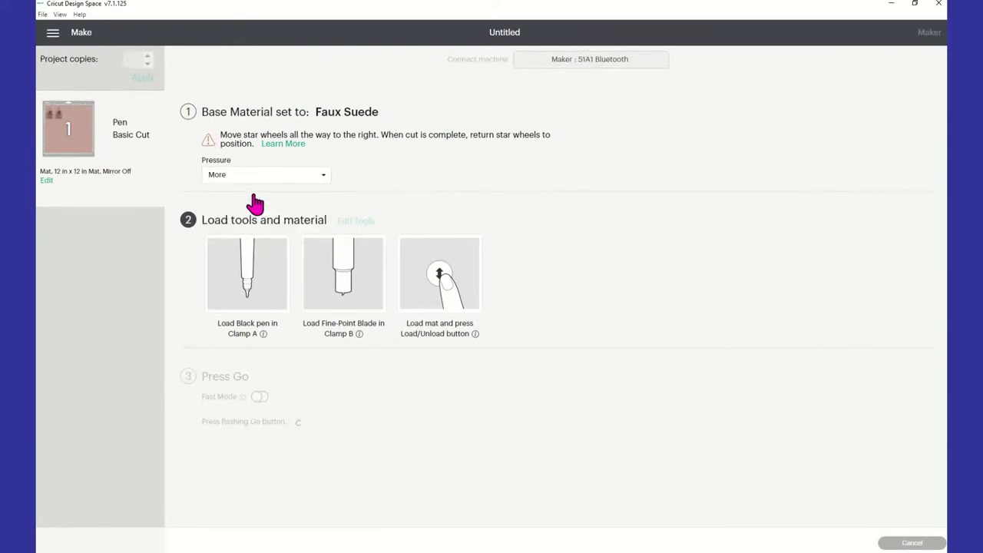